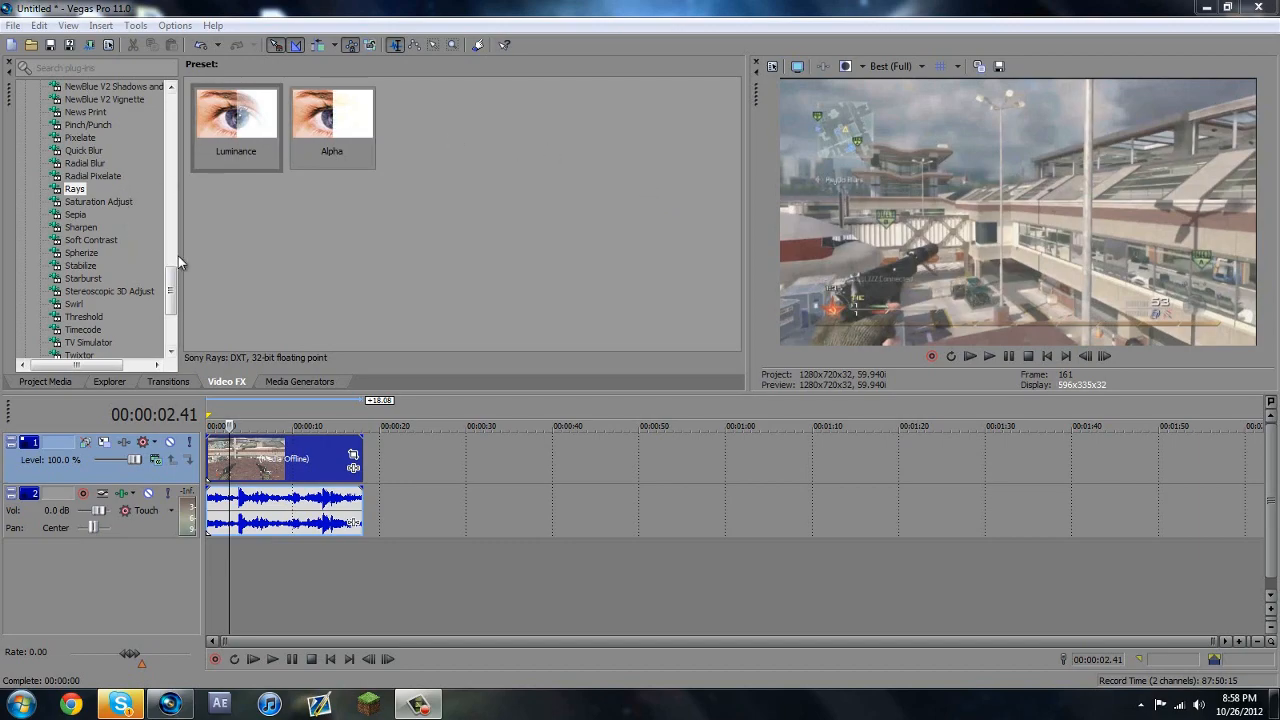
- Apply the Luminance preset of the Rays effect to the video clip on track 1
scroll(165, 300, up, 2)
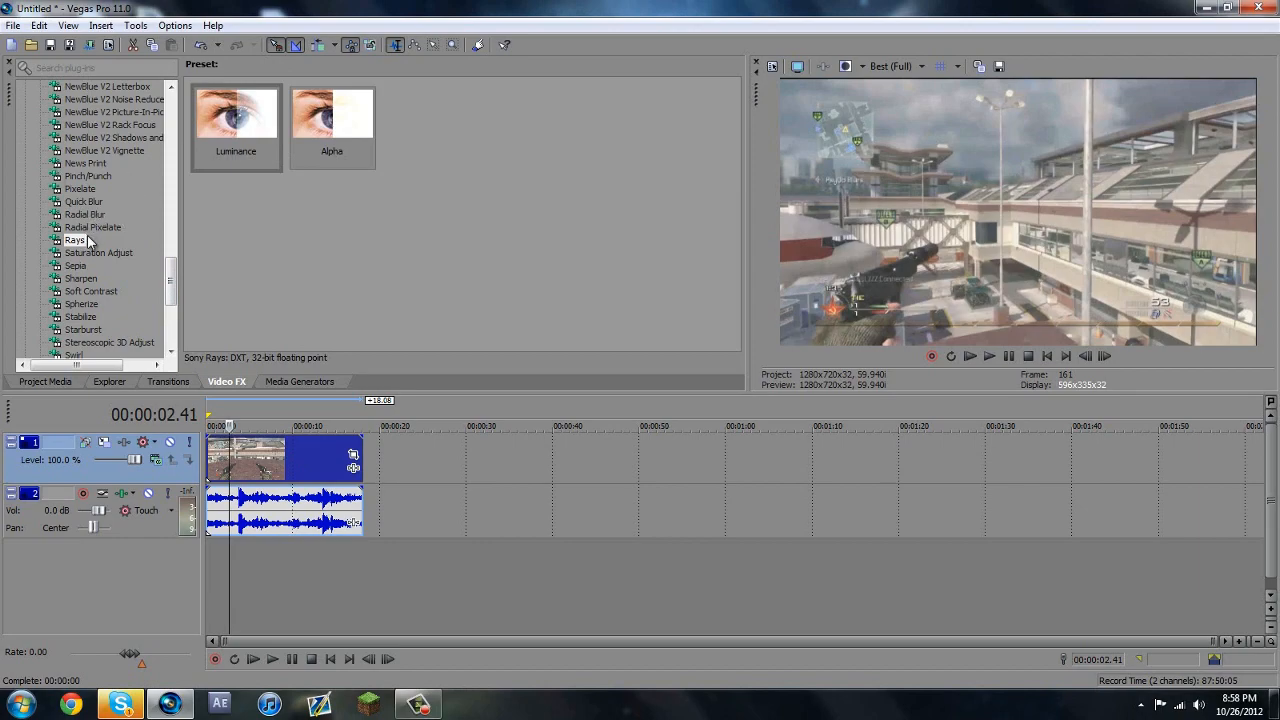
drag(240, 125, 290, 458)
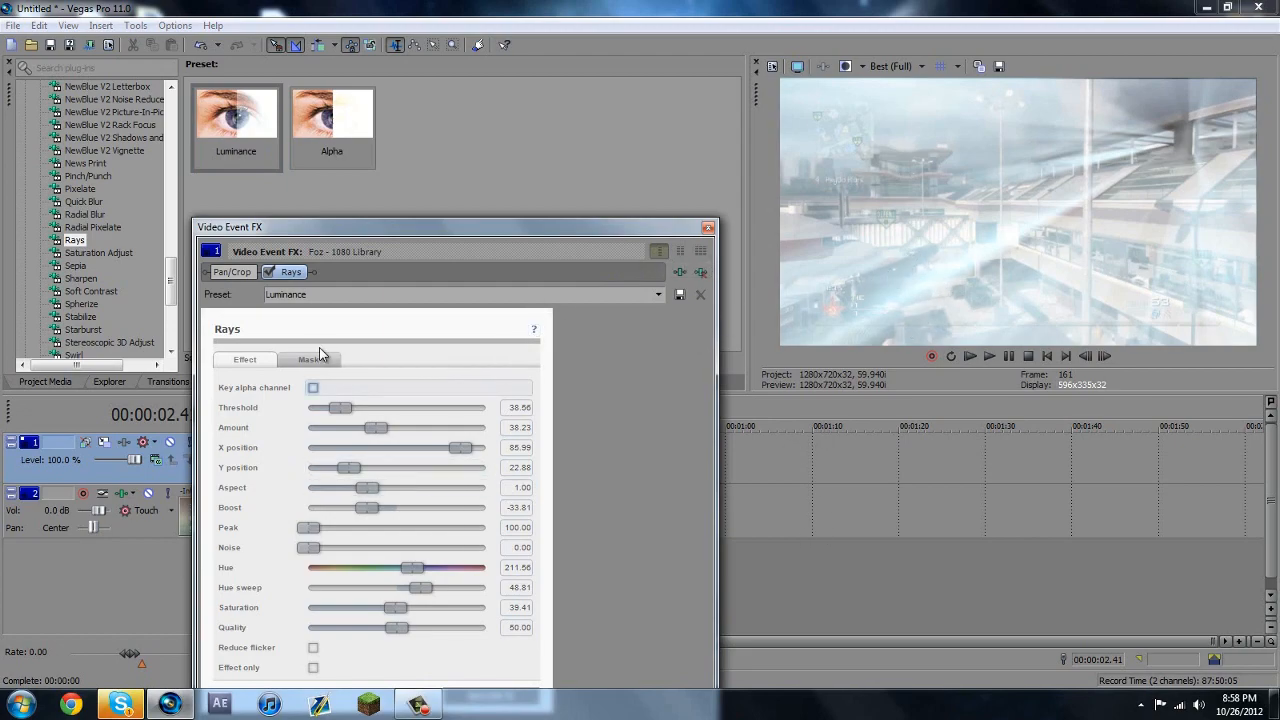
drag(444, 233, 482, 218)
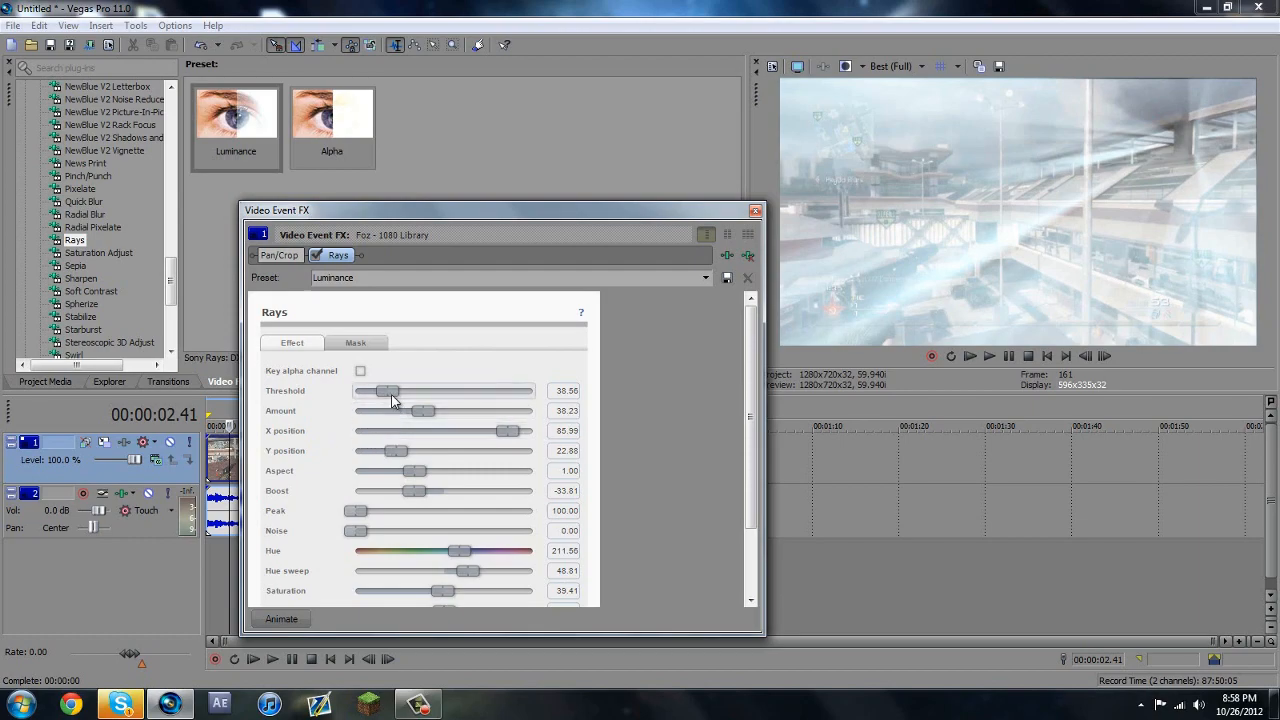
- Raise the Rays threshold to 68.76 and switch the video preview quality to Preview (Auto)
drag(393, 399, 465, 392)
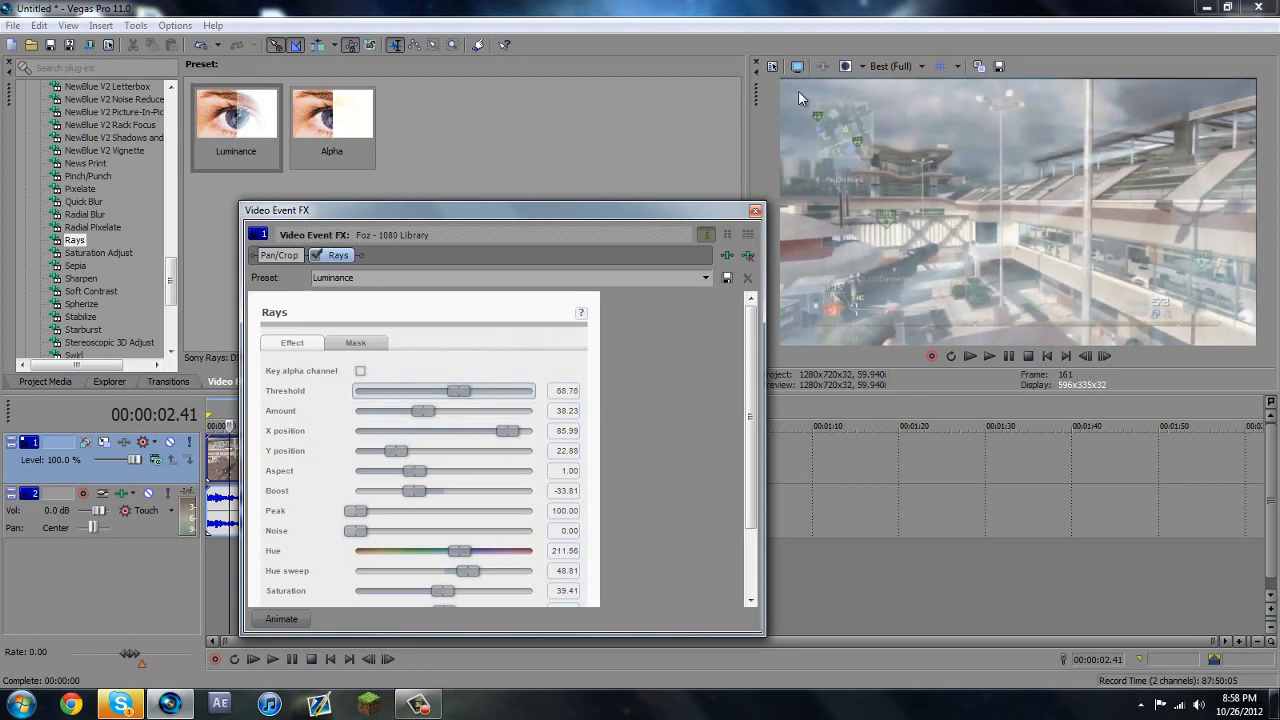
click(893, 66)
mouse_move(907, 101)
click(975, 102)
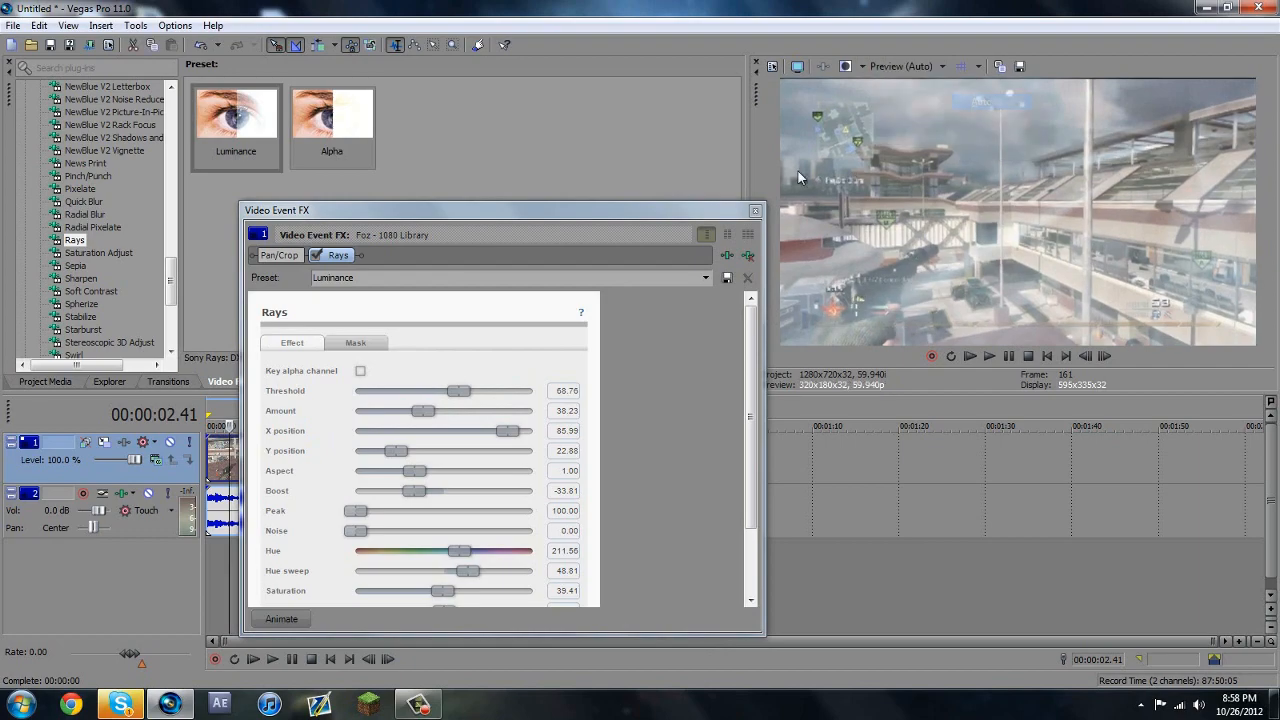
- Set the Rays amount to 40.04 and the X position to 46.61
mouse_move(449, 397)
mouse_down()
mouse_move(476, 398)
mouse_move(408, 400)
mouse_move(466, 407)
mouse_move(455, 412)
mouse_up()
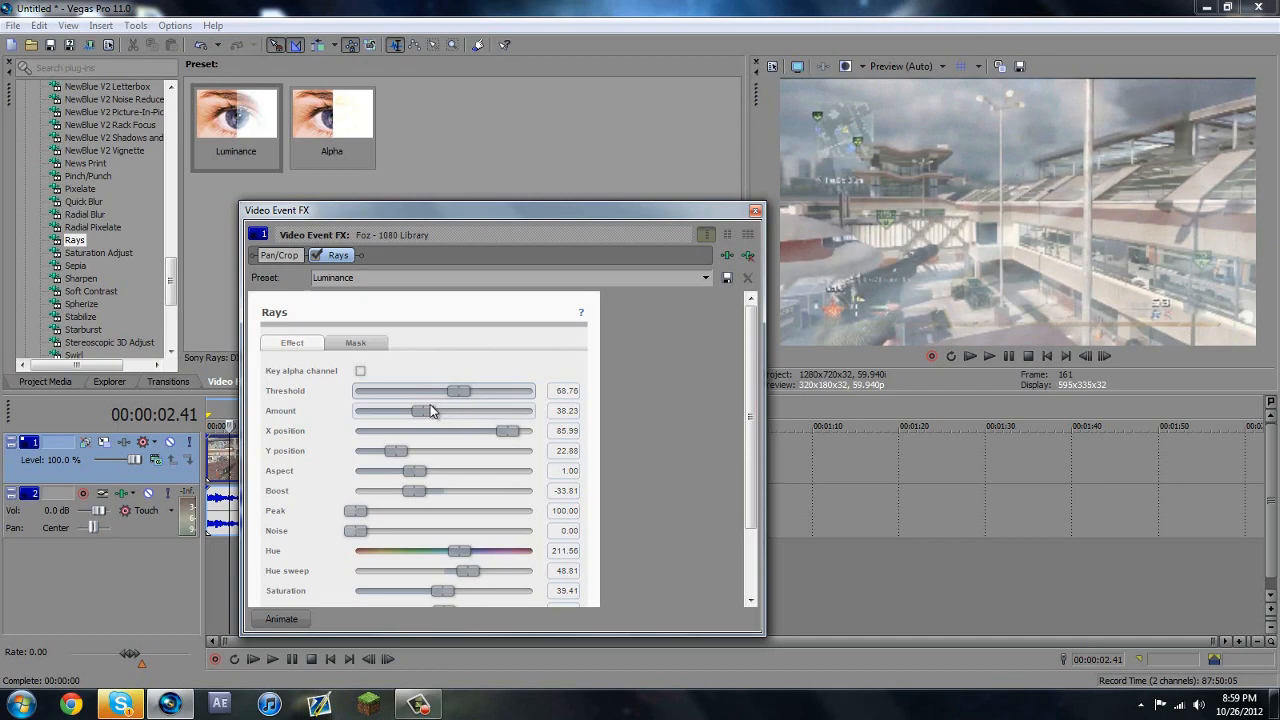
drag(464, 404, 438, 418)
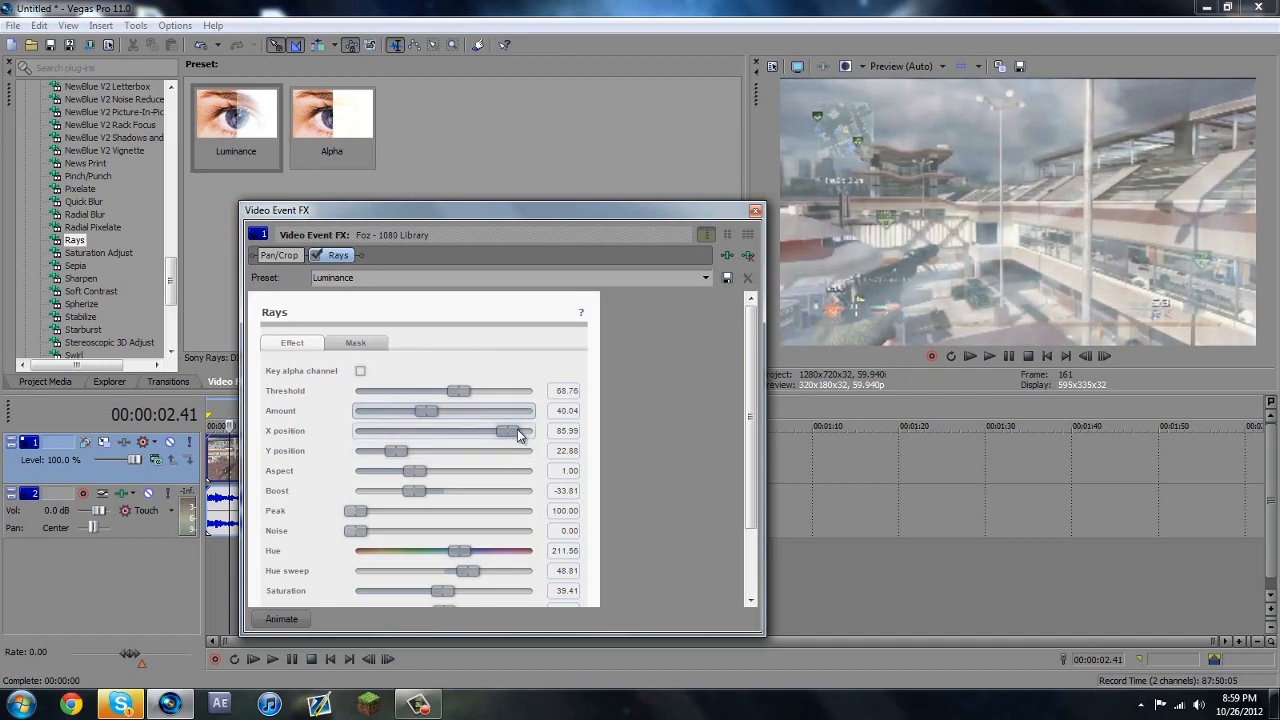
drag(507, 432, 546, 430)
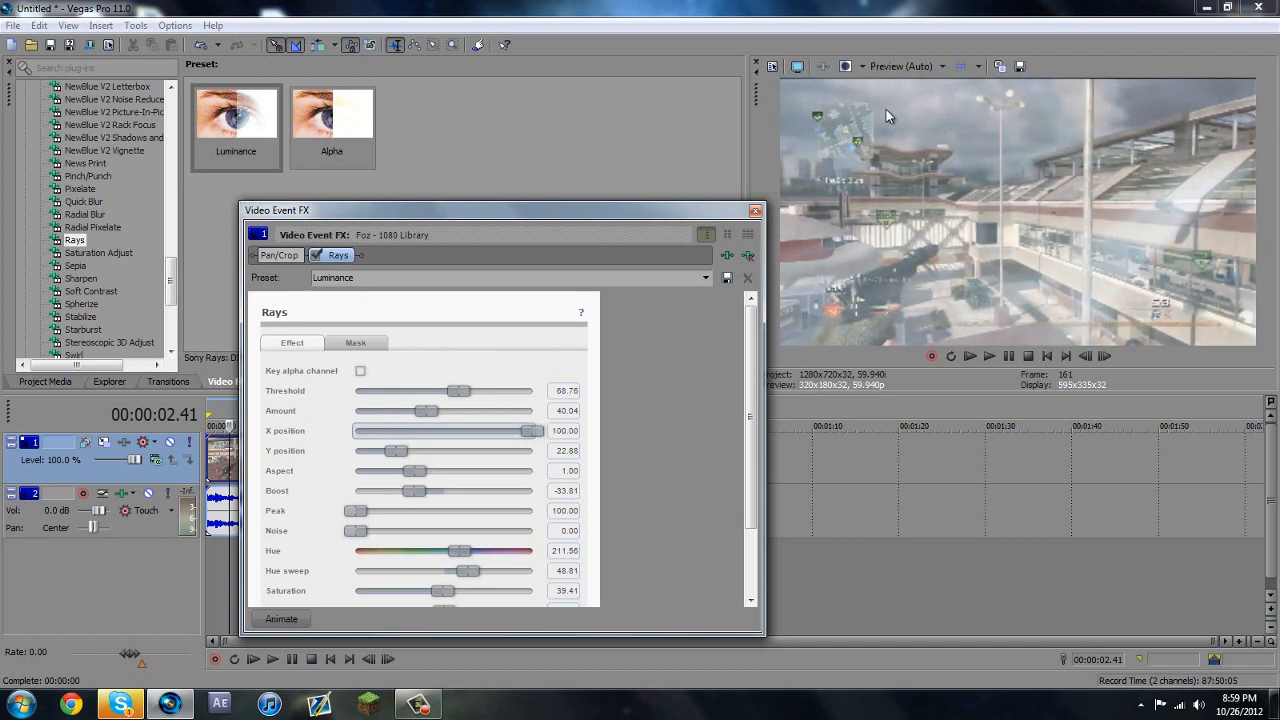
drag(529, 430, 438, 418)
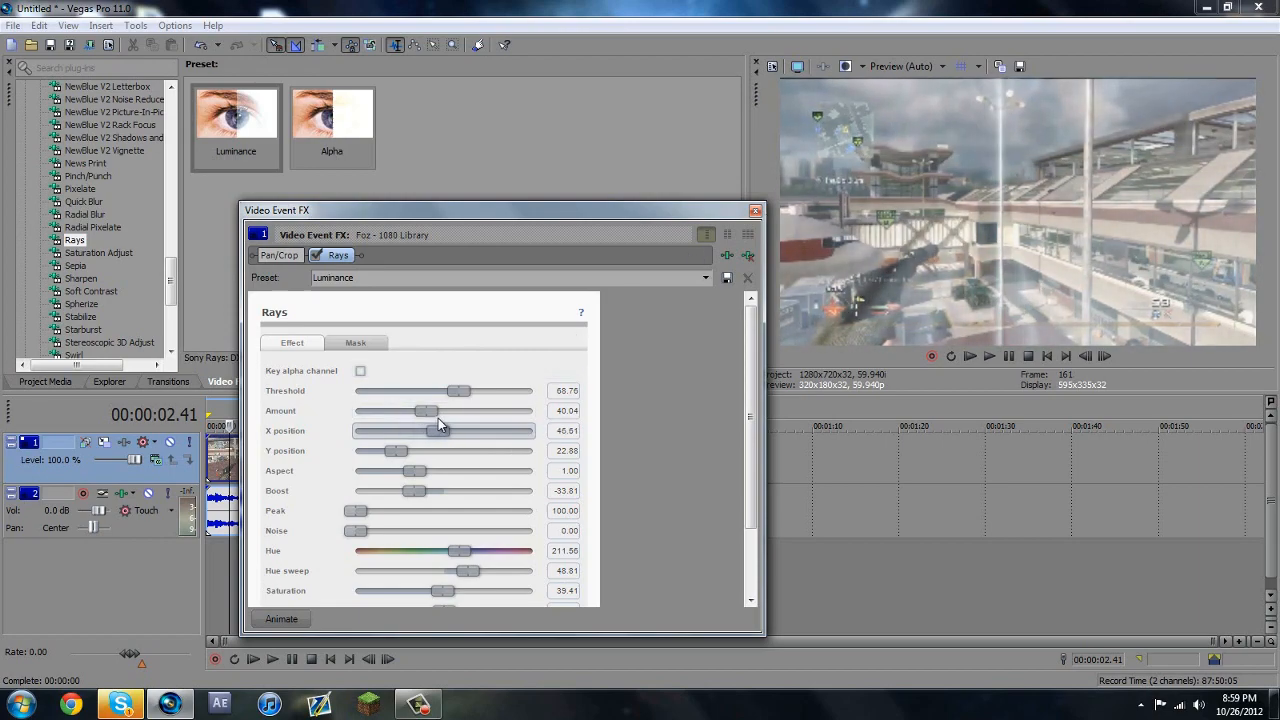
- Set the Rays Y position to 0.00 and the threshold to 57.90, and close the effect settings
drag(390, 456, 643, 449)
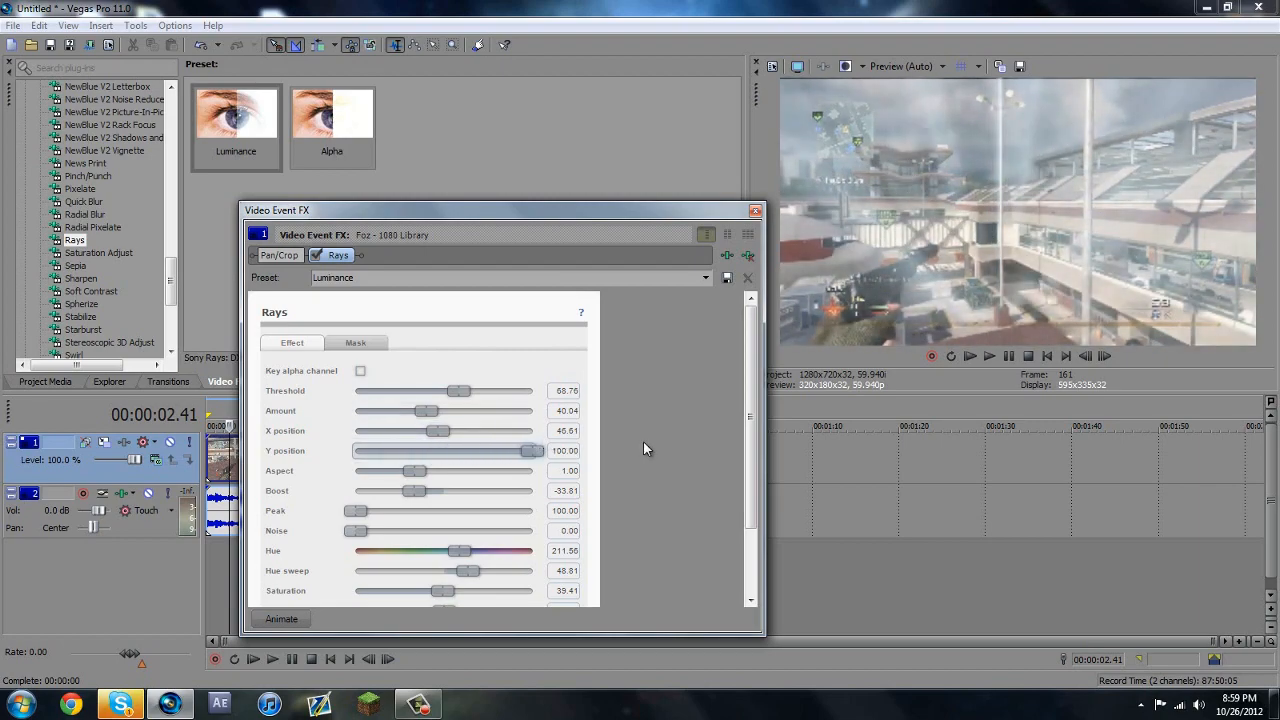
drag(531, 450, 268, 447)
drag(463, 390, 437, 400)
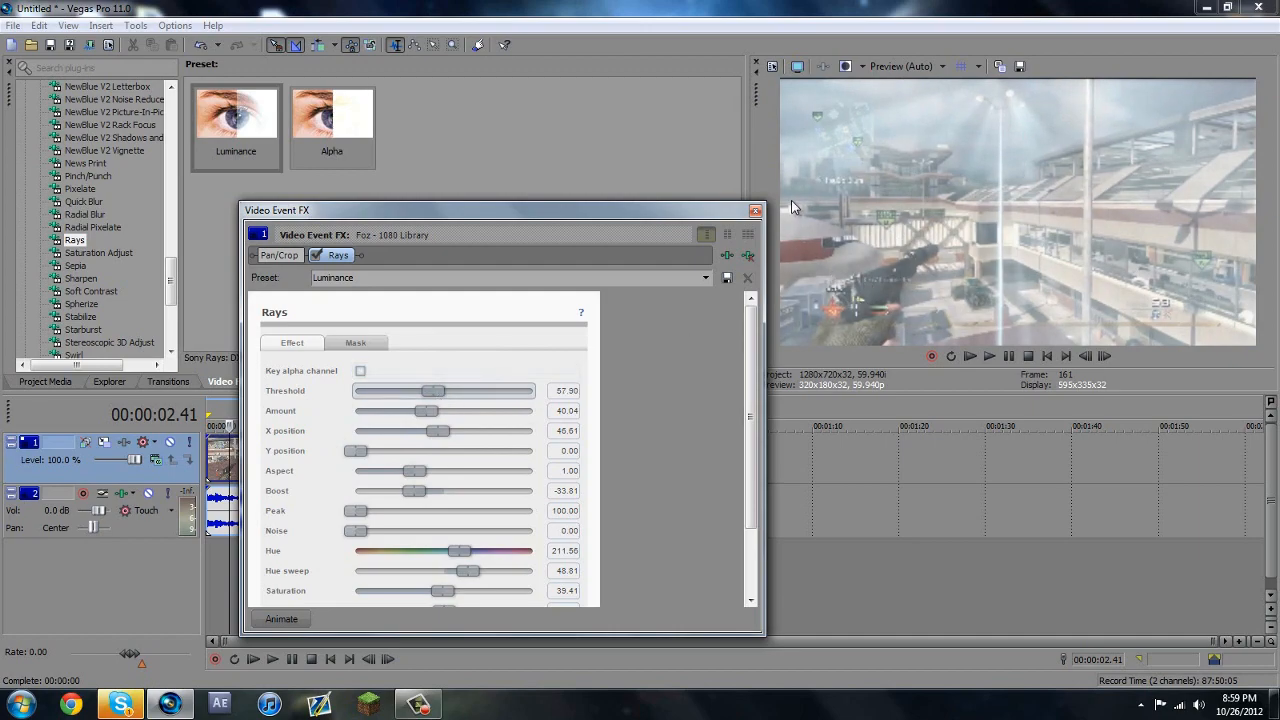
click(755, 212)
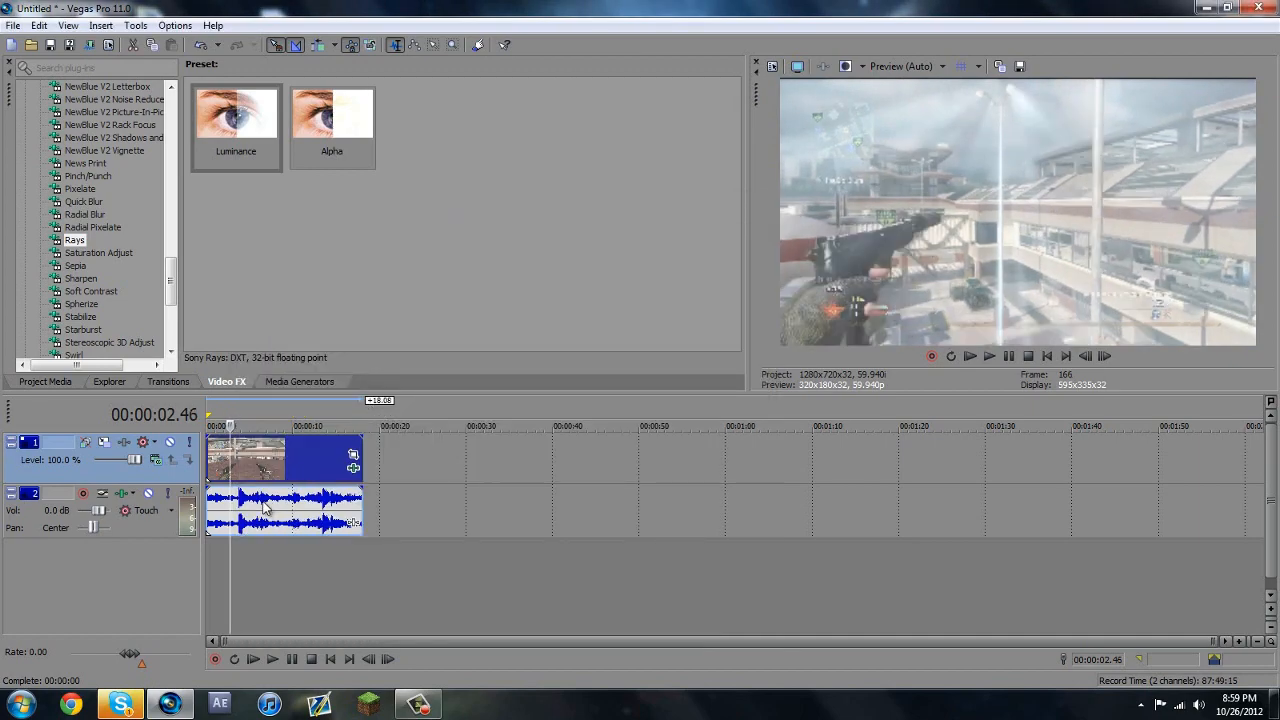
- Move through the timeline and play back the clip to examine how the light rays look in the footage
key(Left)
key(Left)
key(Left)
key(Left)
key(Left)
key(Left)
key(Left)
key(Left)
key(Left)
key(Left)
key(Left)
key(Left)
key(Left)
key(Left)
key(Left)
key(Left)
key(Left)
key(Left)
key(Left)
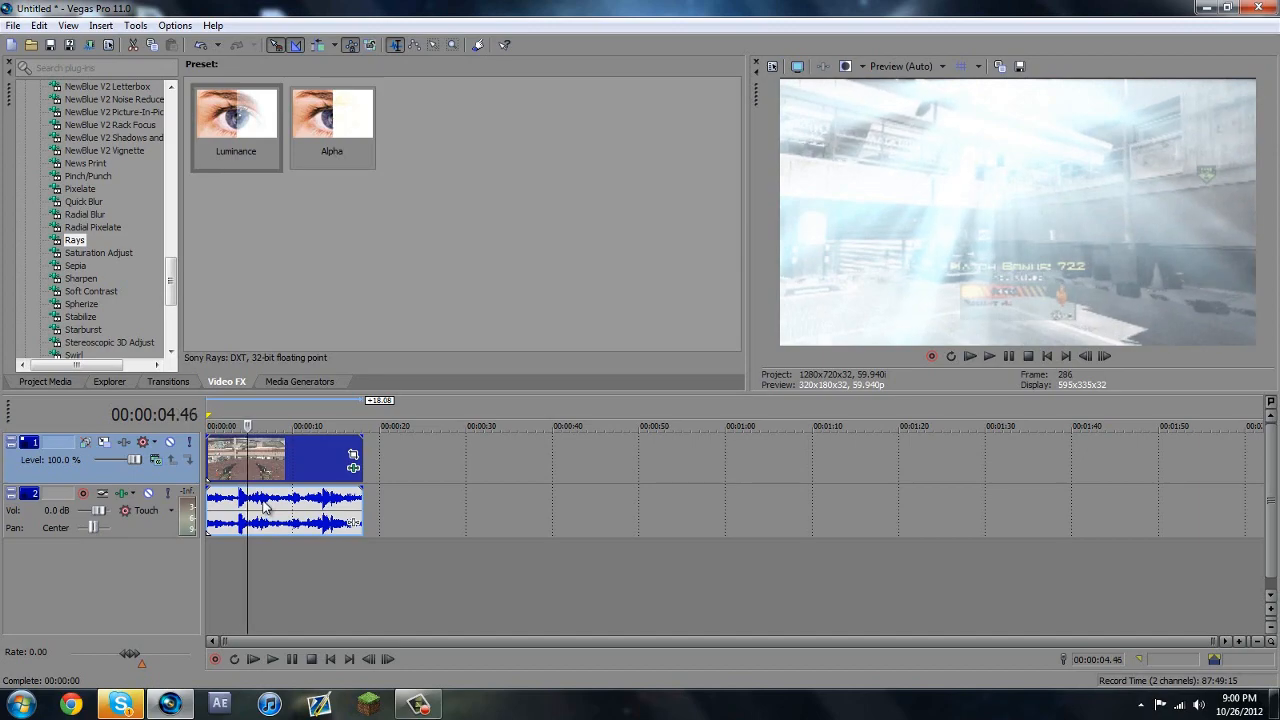
key(Right)
key(space)
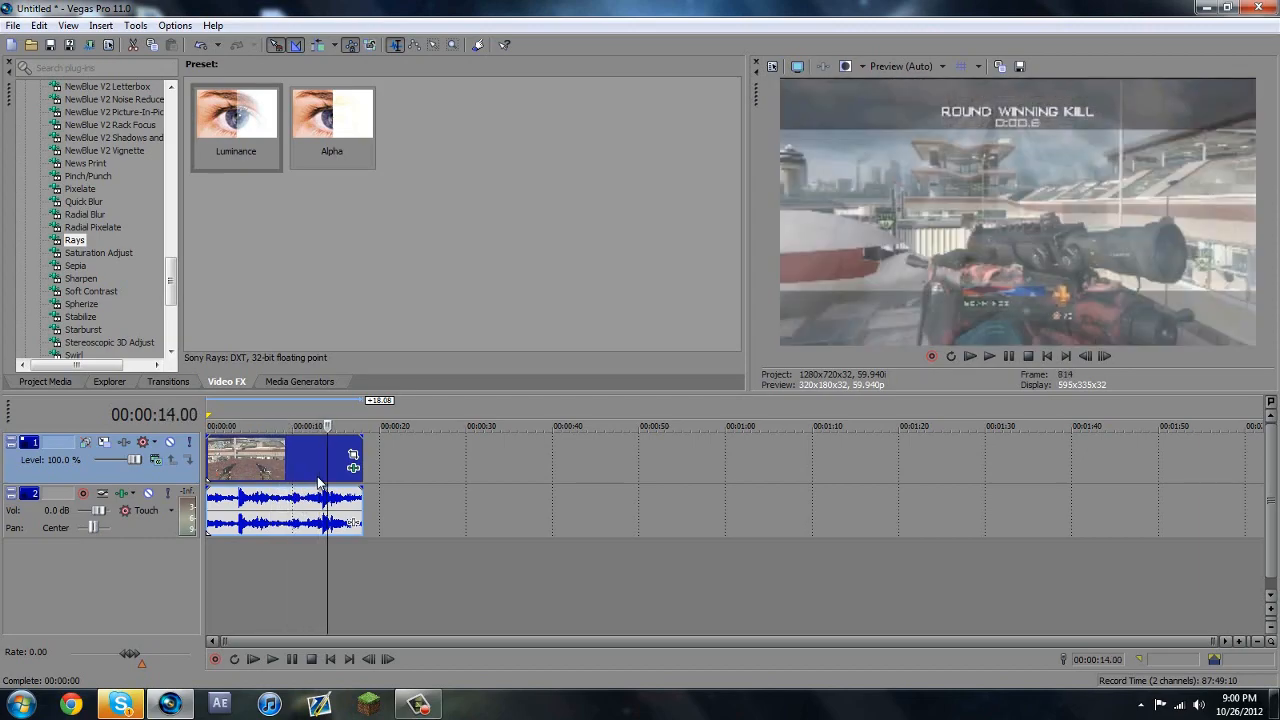
- Split the clip at 00:00:14.10 and disable resampling for the video event after the split
key(Return)
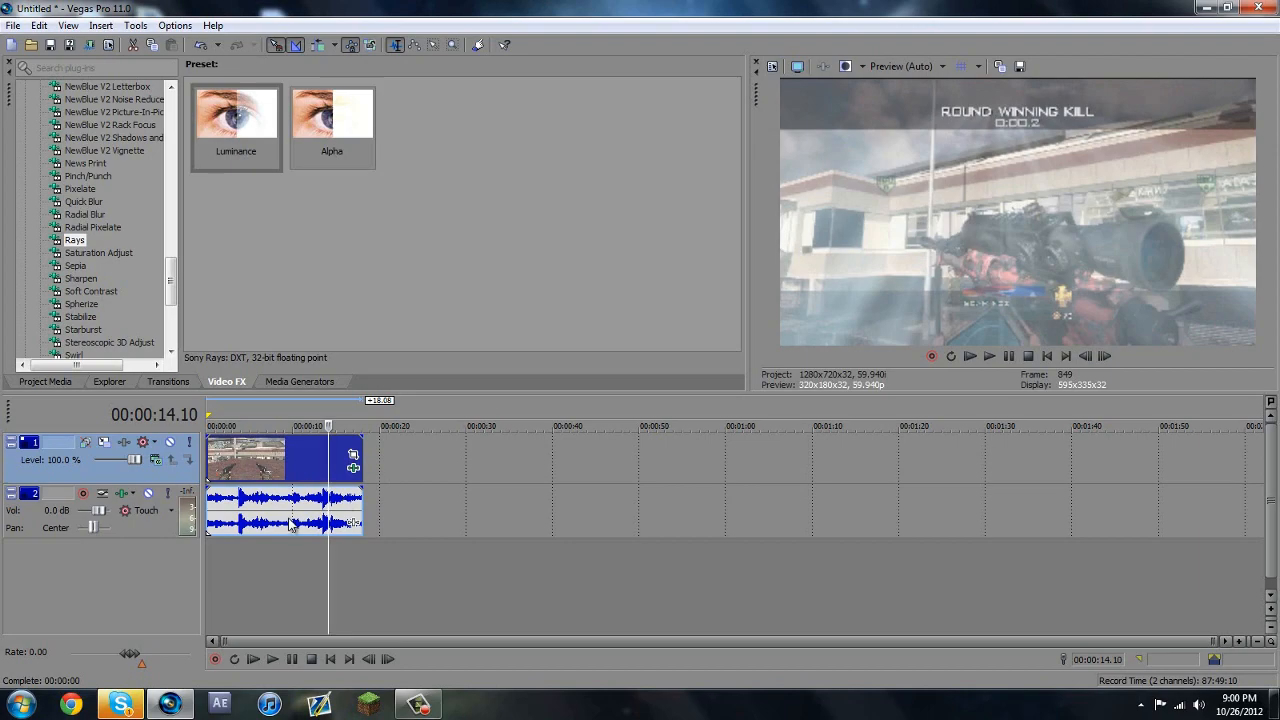
key(s)
right_click(333, 459)
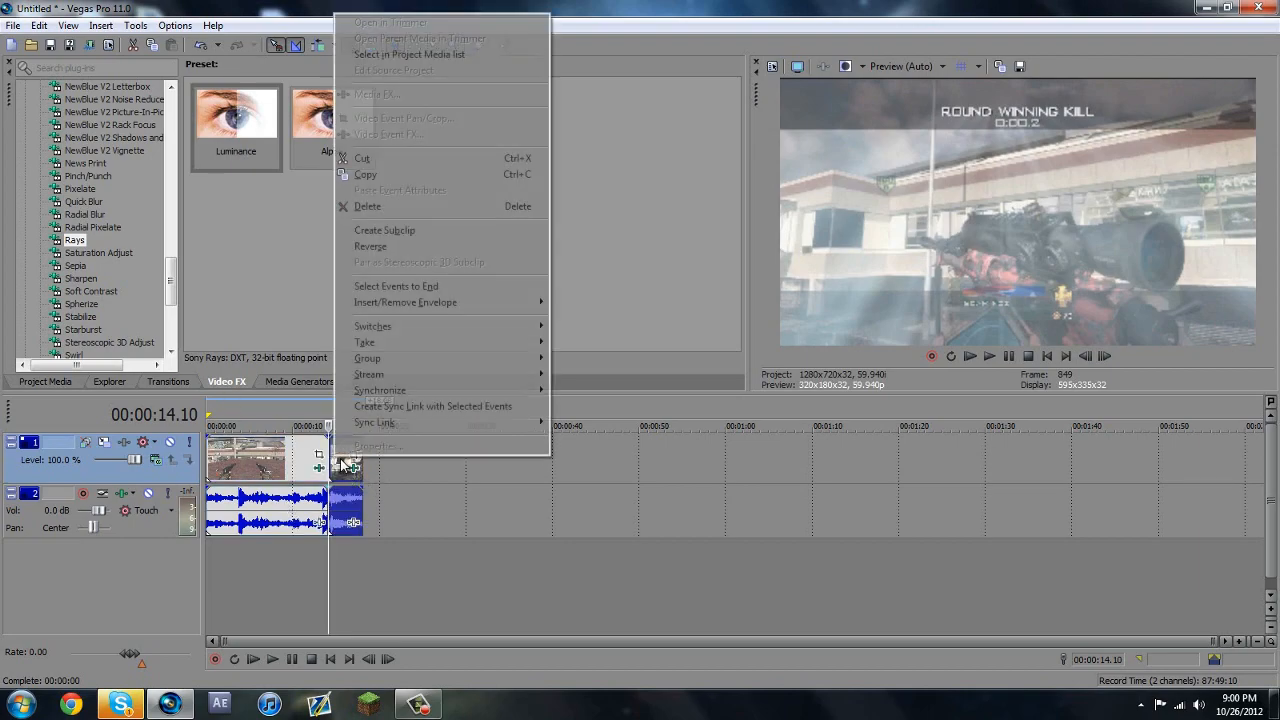
click(341, 469)
right_click(342, 468)
click(353, 460)
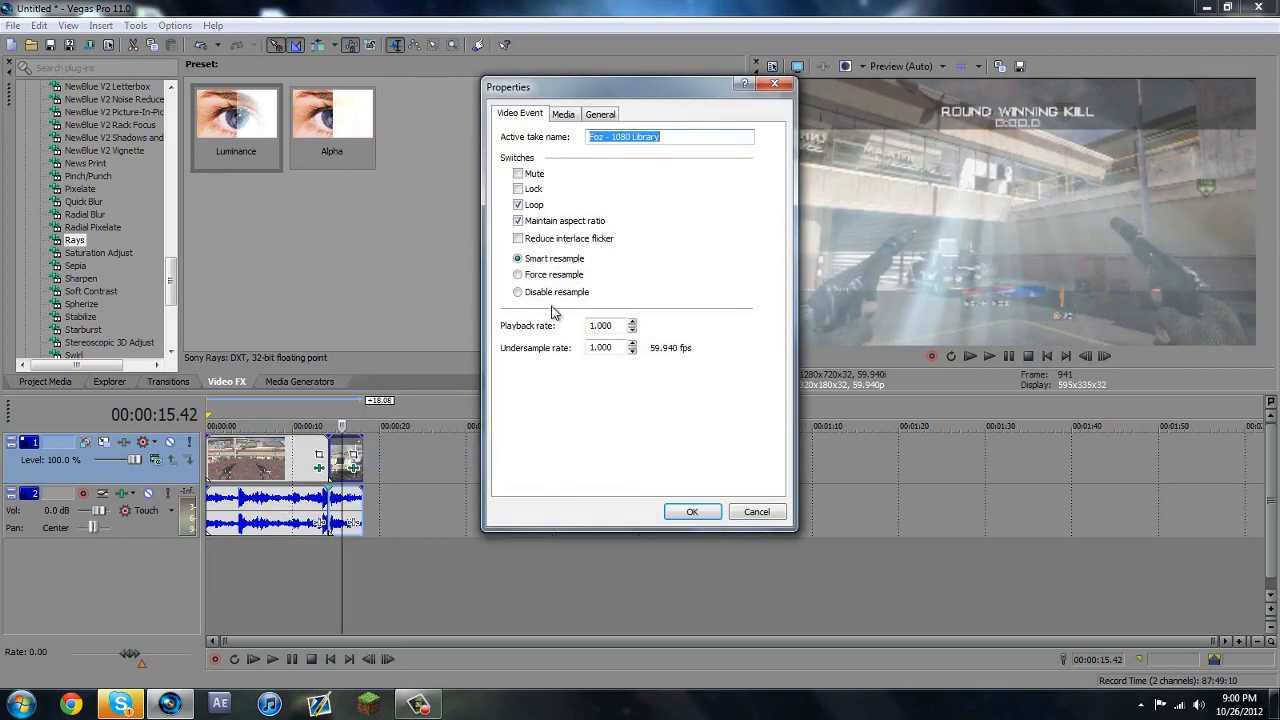
click(538, 293)
click(686, 511)
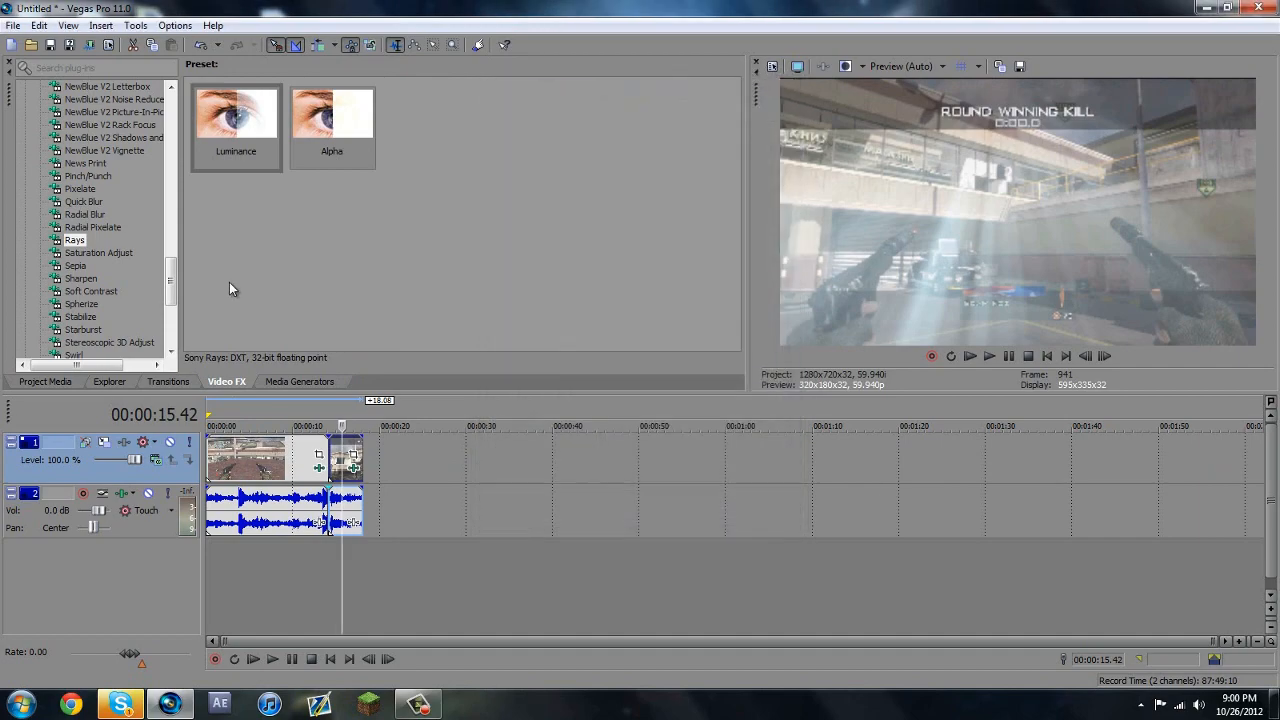
- Apply the 40% preset of TwixtorPRO to the video event after the split and close its effect settings
scroll(171, 290, down, 2)
click(92, 333)
drag(500, 125, 342, 457)
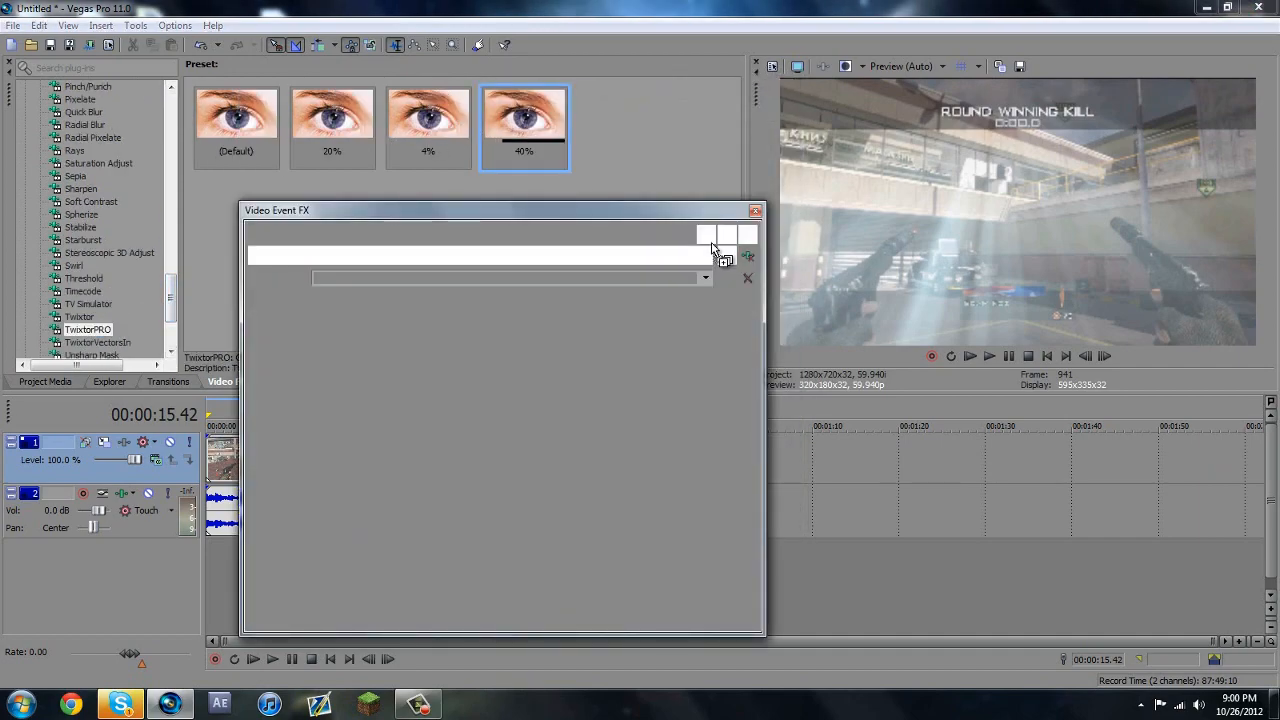
click(756, 211)
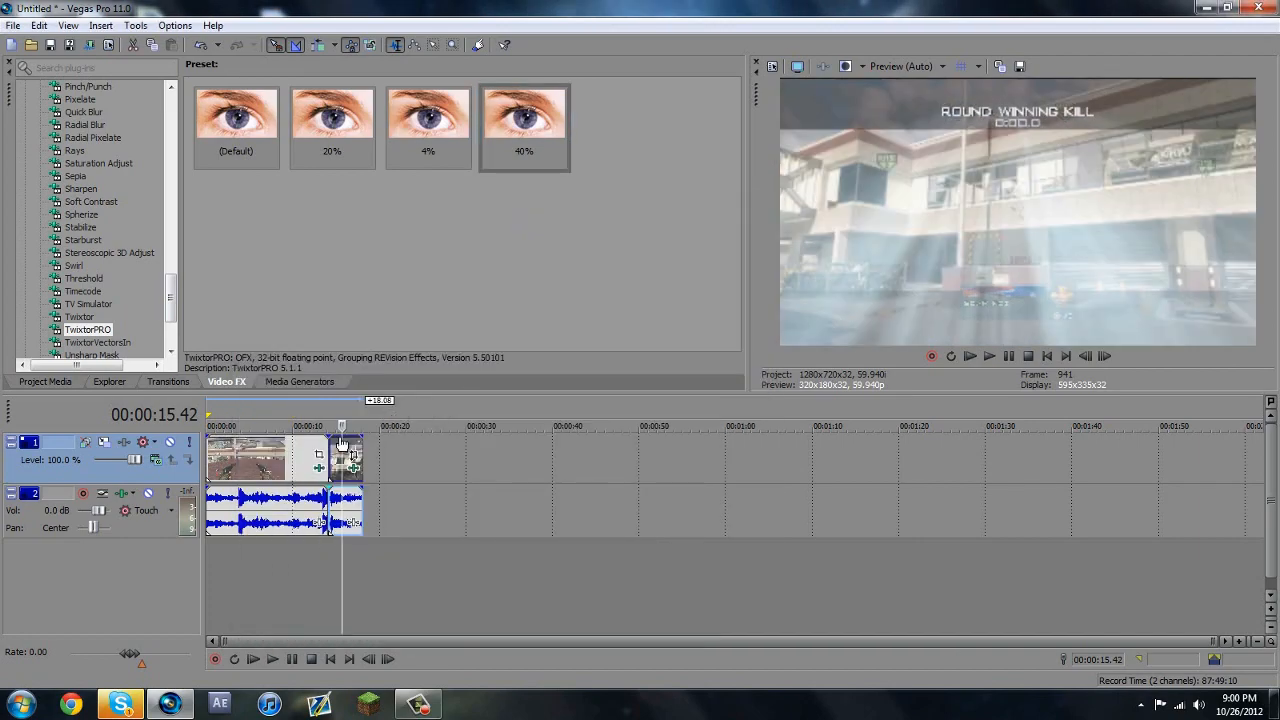
- Remove the Rays effect from the video event before the split and close its effect settings
click(317, 467)
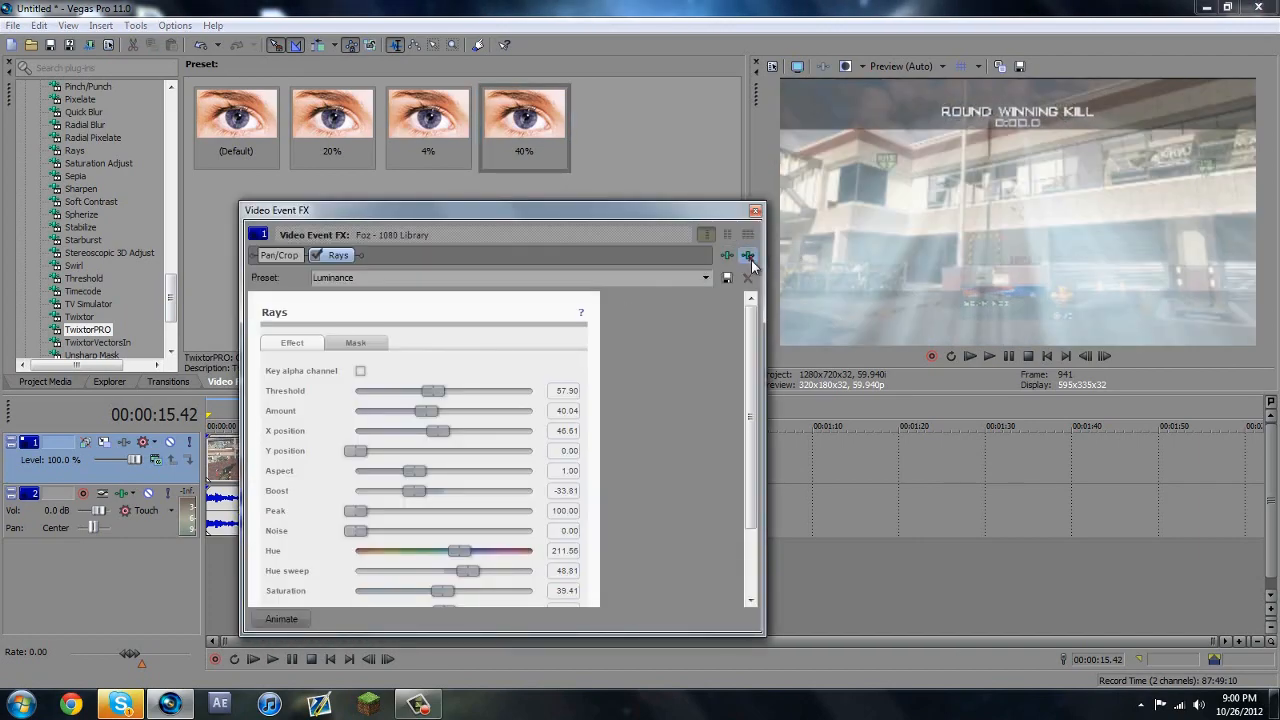
click(748, 255)
click(756, 211)
- Select the time range from 00:00:13.25 to 00:00:19.23 around the split and play it back
click(330, 455)
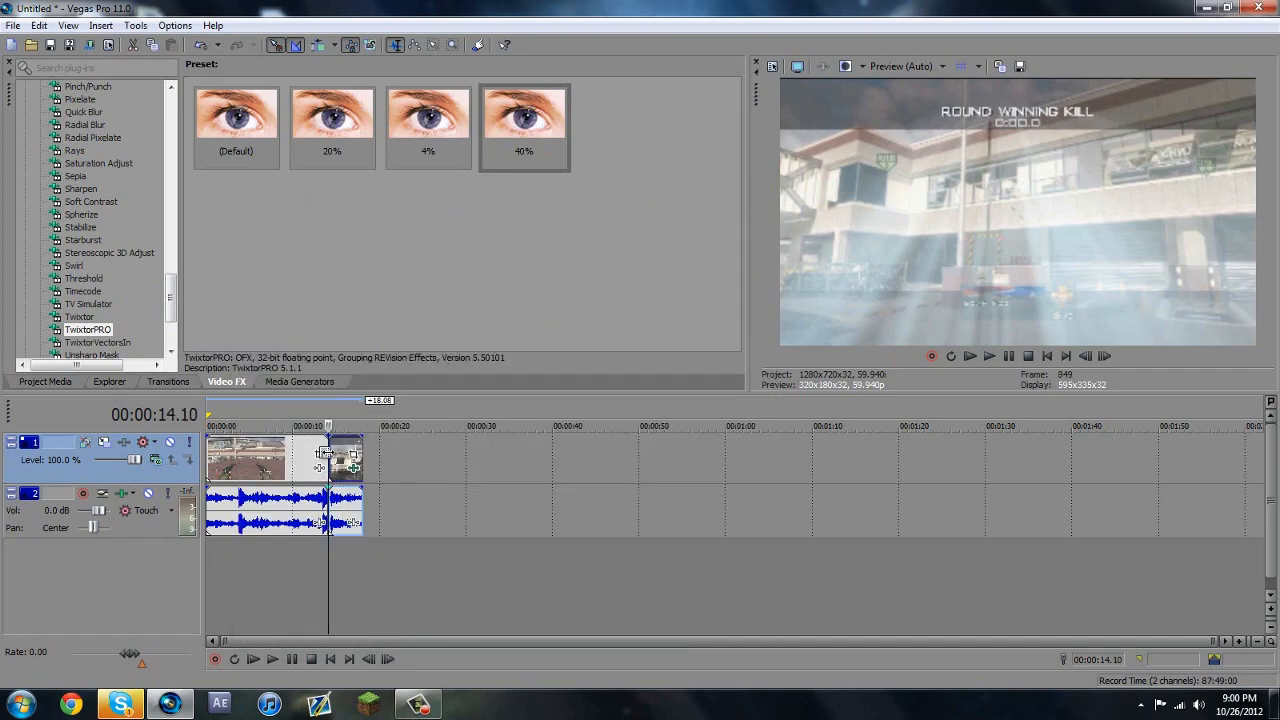
scroll(335, 458, up, 3)
drag(636, 556, 504, 554)
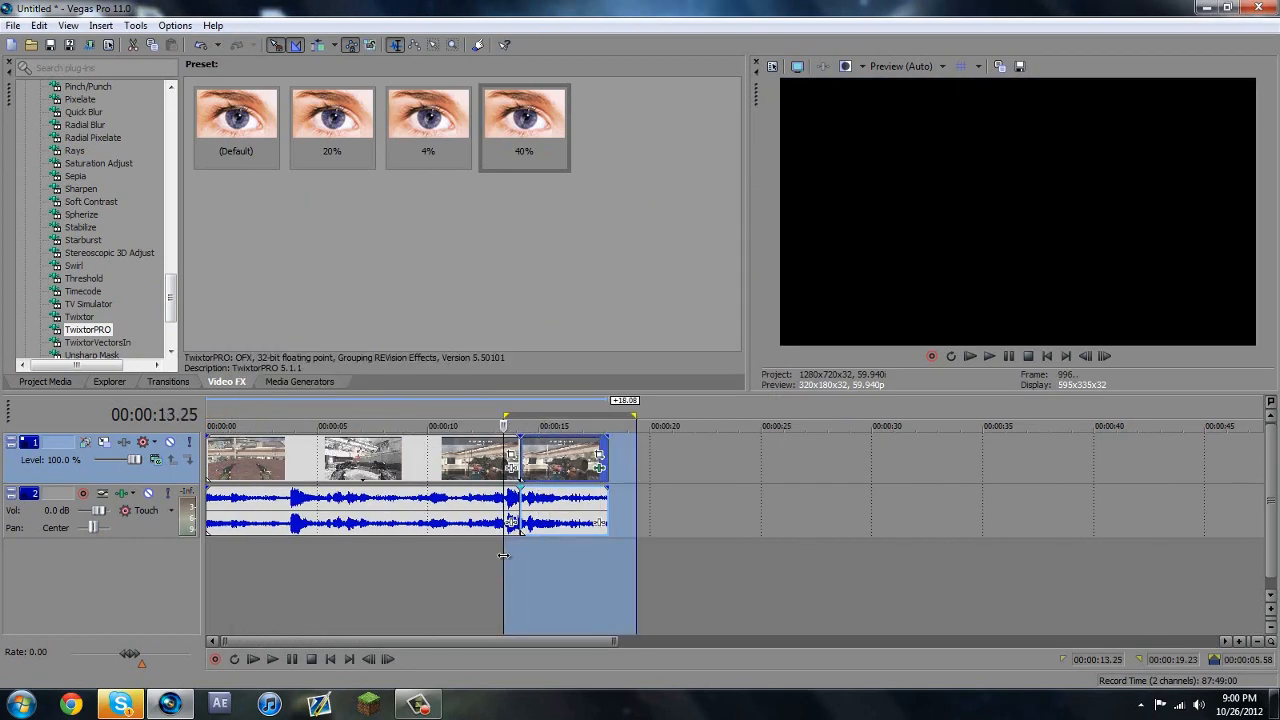
key(space)
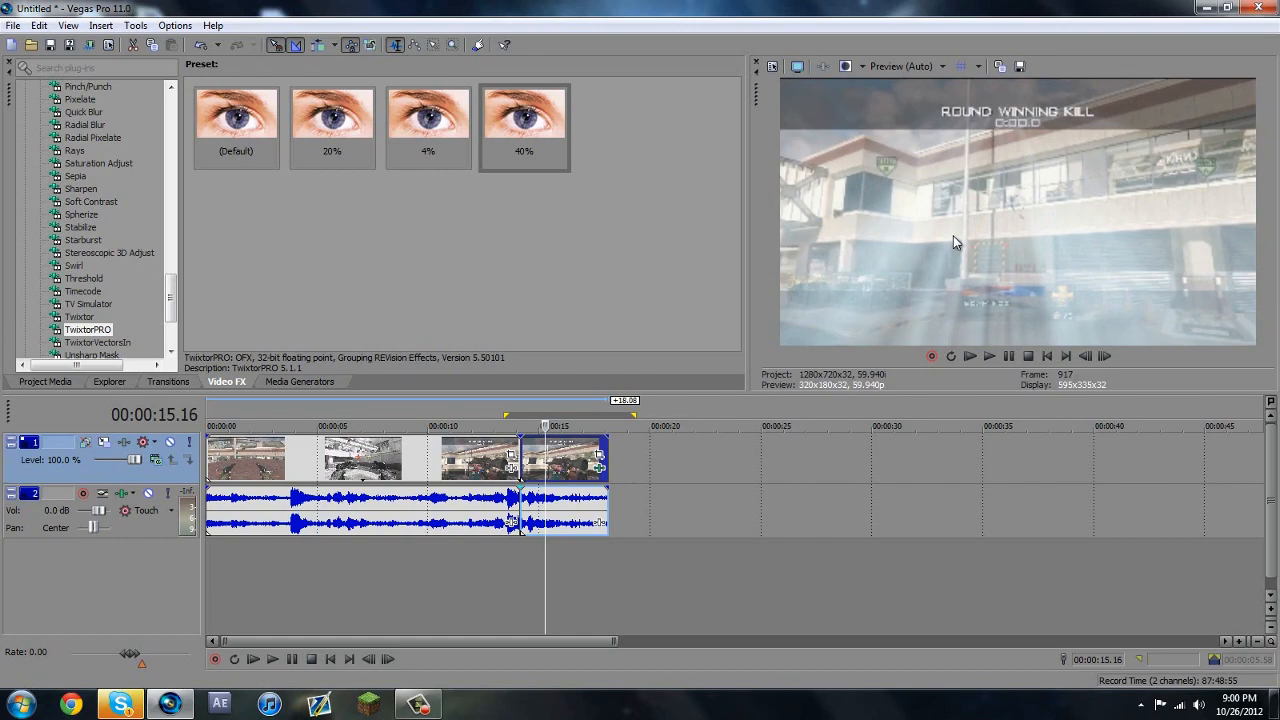
- Shorten the playback range to about 2 seconds around the split and replay it to check the slowed clip
key(Right)
key(Right)
key(Right)
key(o)
key(space)
key(space)
key(Right)
key(Right)
key(Right)
key(Right)
key(space)
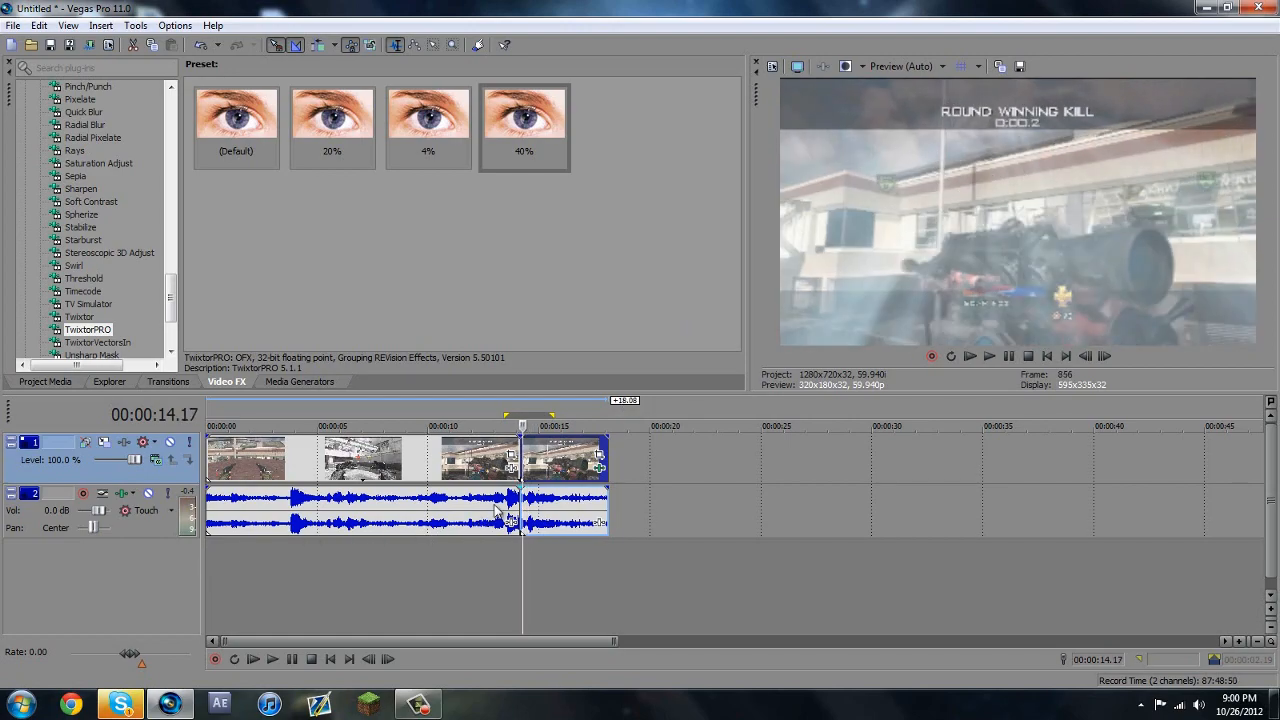
- Open the effects of the video event after the split and set the Rays hue to 47.03
mouse_move(176, 292)
mouse_down()
mouse_move(177, 264)
mouse_move(177, 284)
mouse_up()
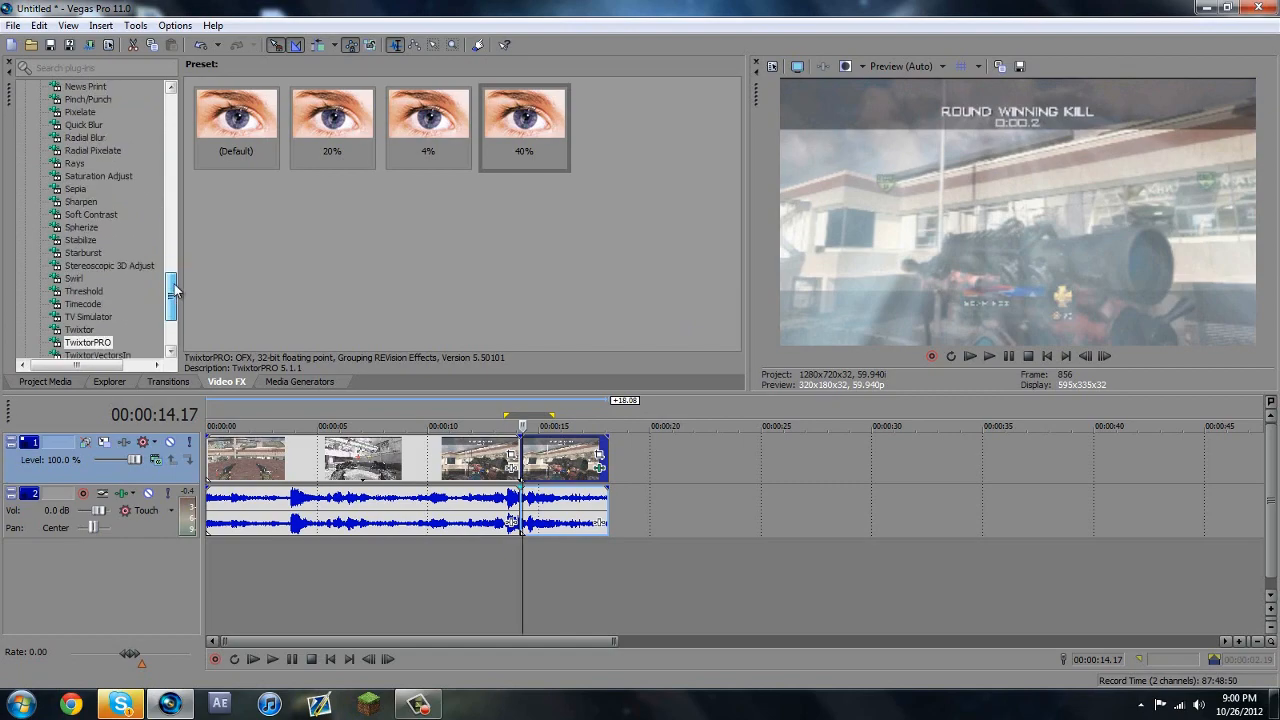
click(600, 472)
click(338, 255)
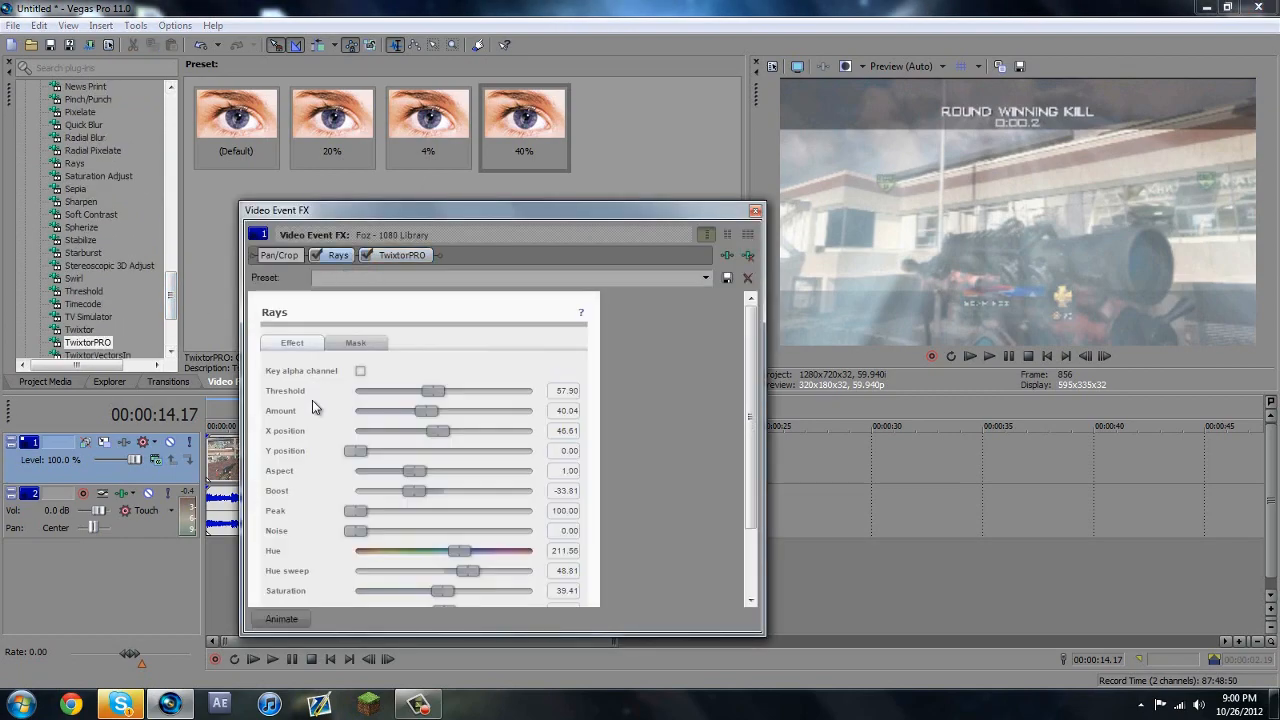
drag(459, 551, 392, 555)
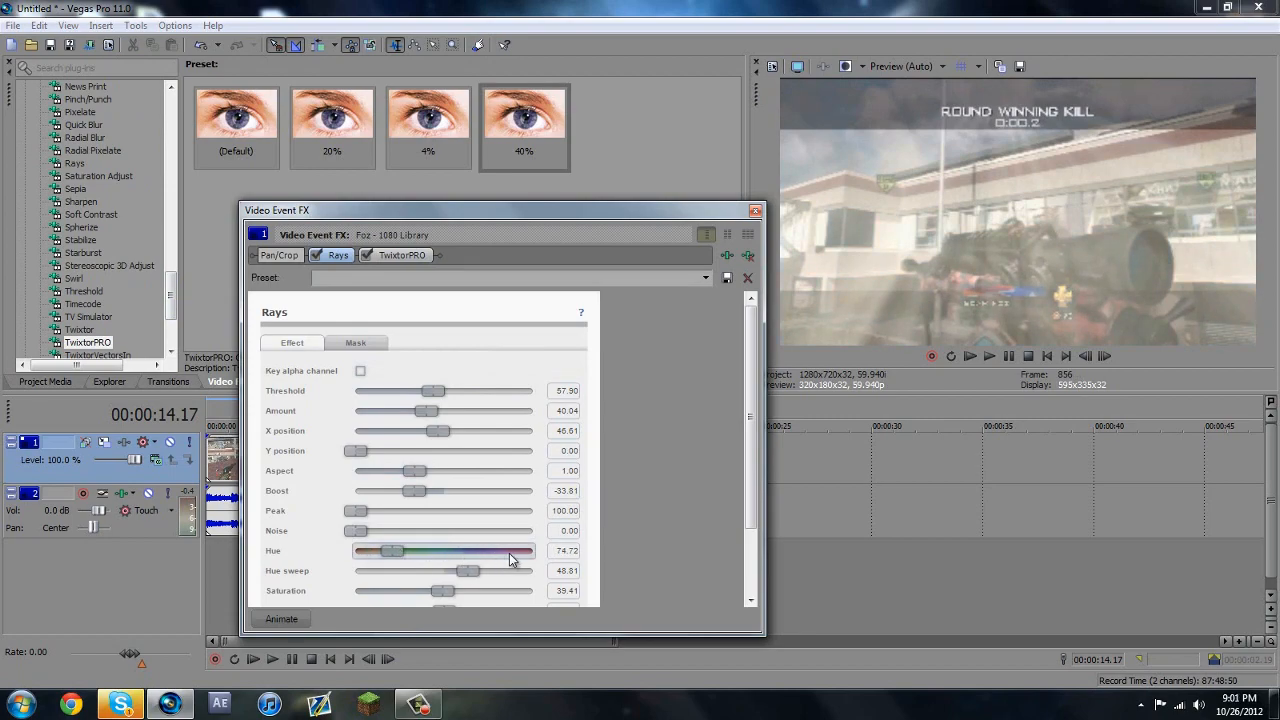
drag(390, 551, 375, 557)
- Switch the video preview quality to Best (Full)
click(905, 66)
mouse_move(910, 101)
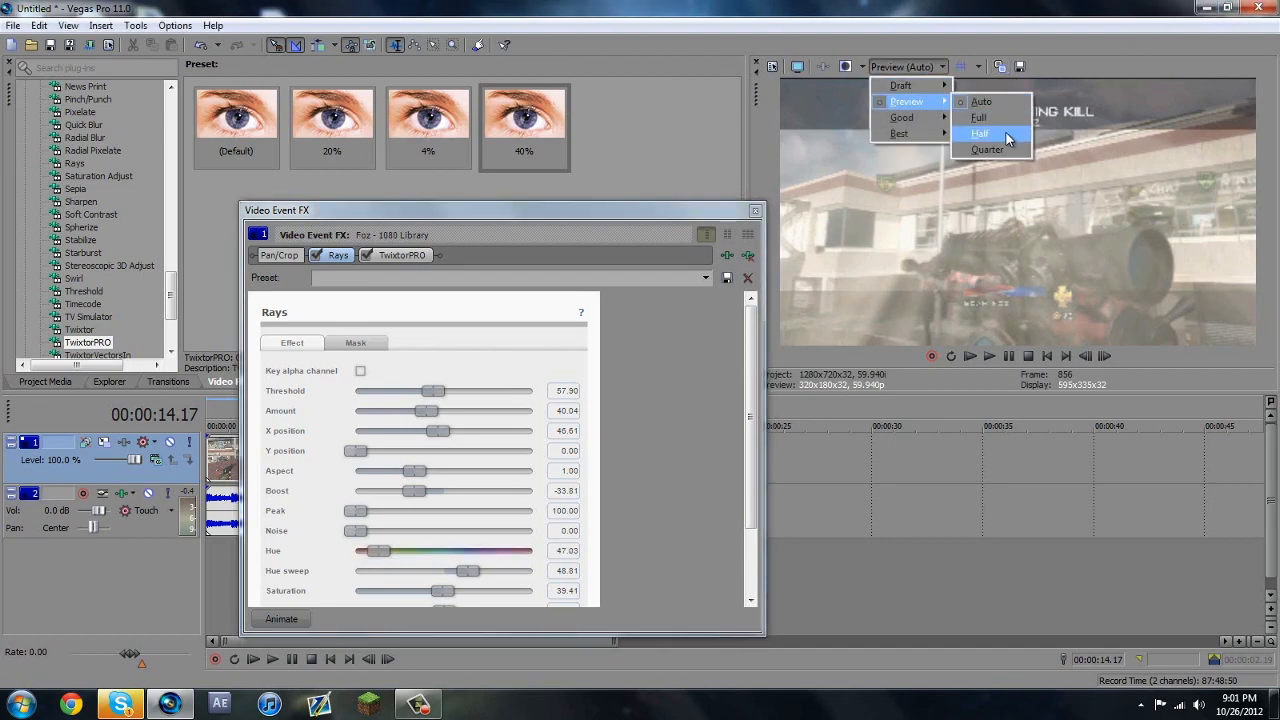
click(1008, 139)
click(900, 66)
mouse_move(924, 135)
click(962, 151)
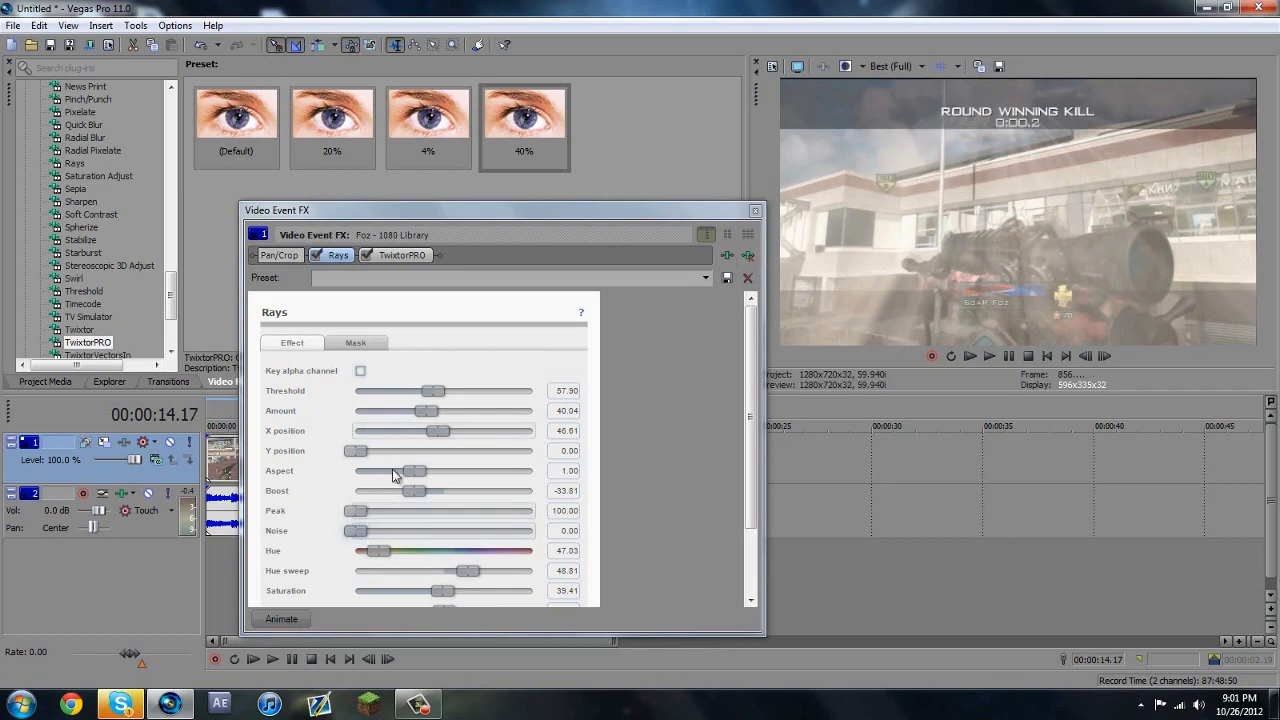
- Remove TwixtorPRO from the event's effect chain and set the Rays hue to 25.85
click(366, 256)
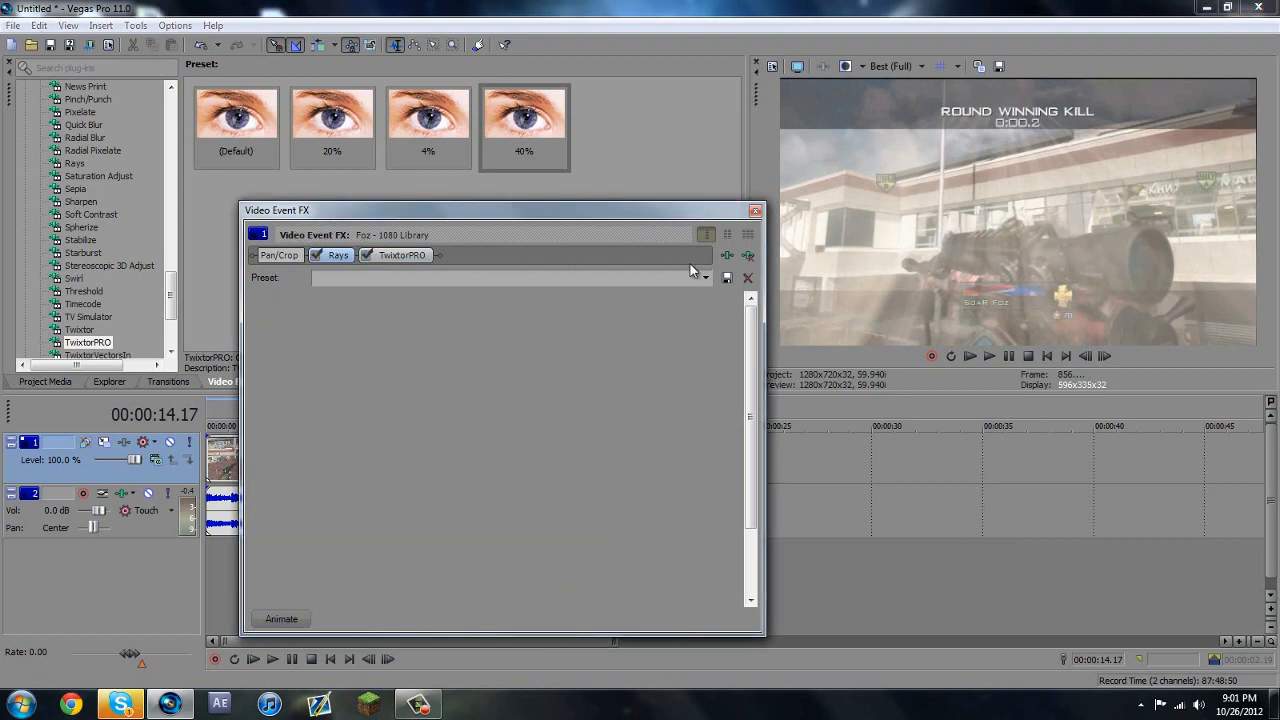
click(756, 255)
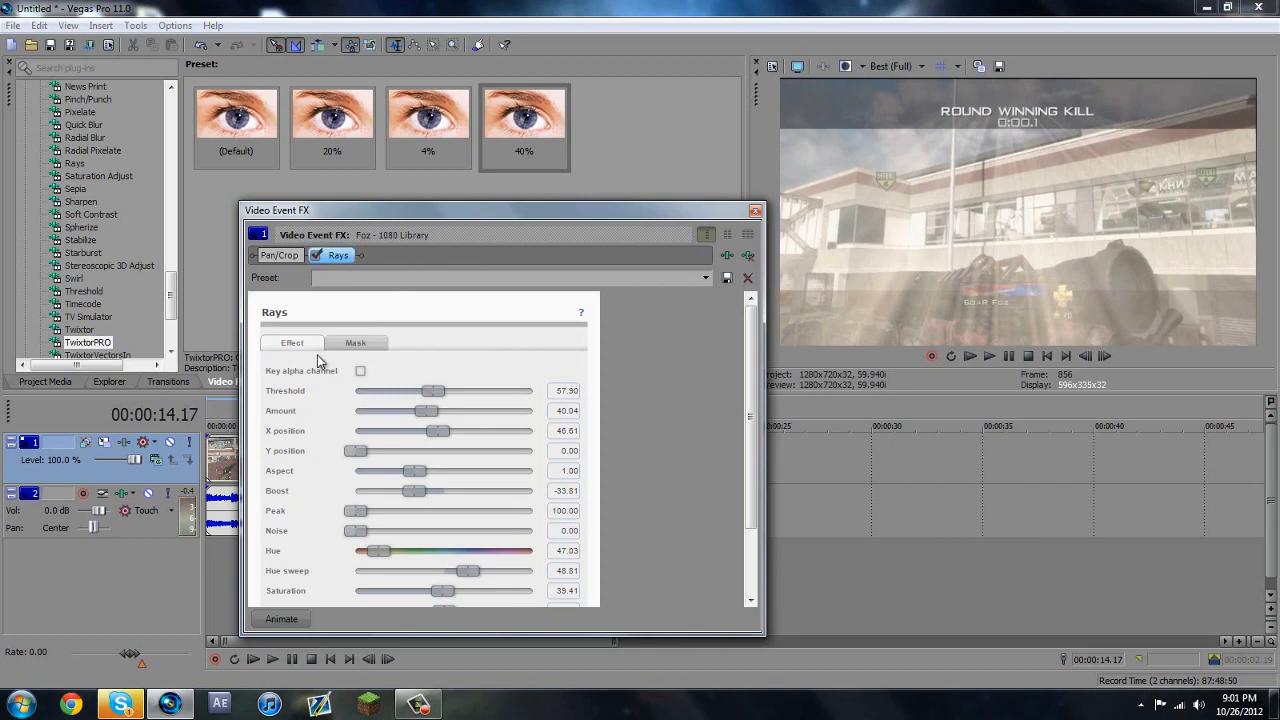
mouse_move(381, 559)
mouse_down()
mouse_move(417, 556)
mouse_move(372, 560)
mouse_up()
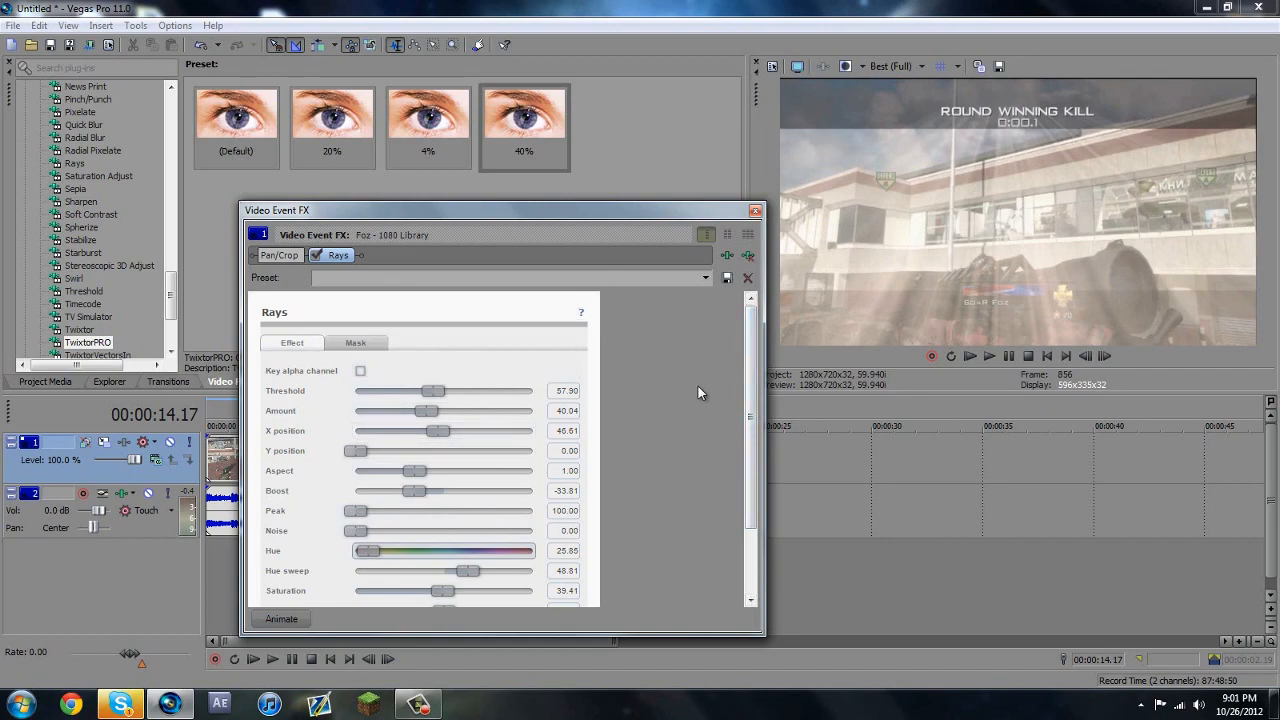
scroll(727, 440, down, 3)
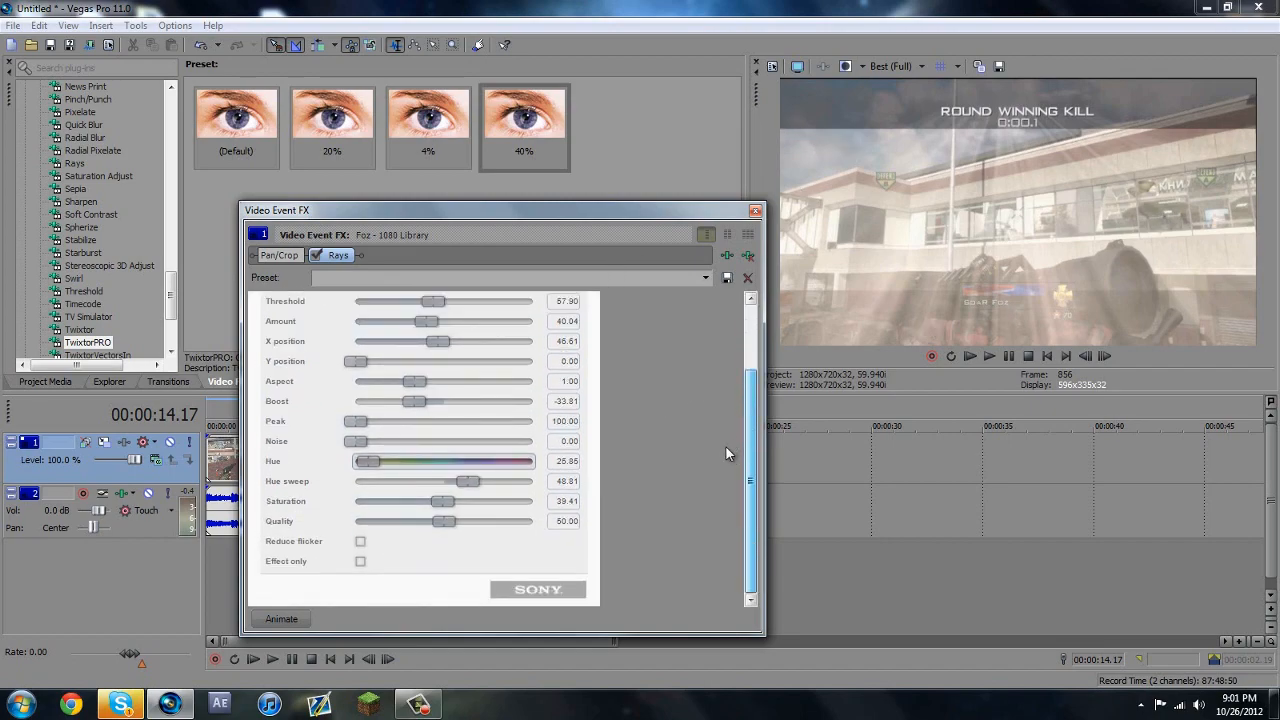
scroll(726, 440, up, 3)
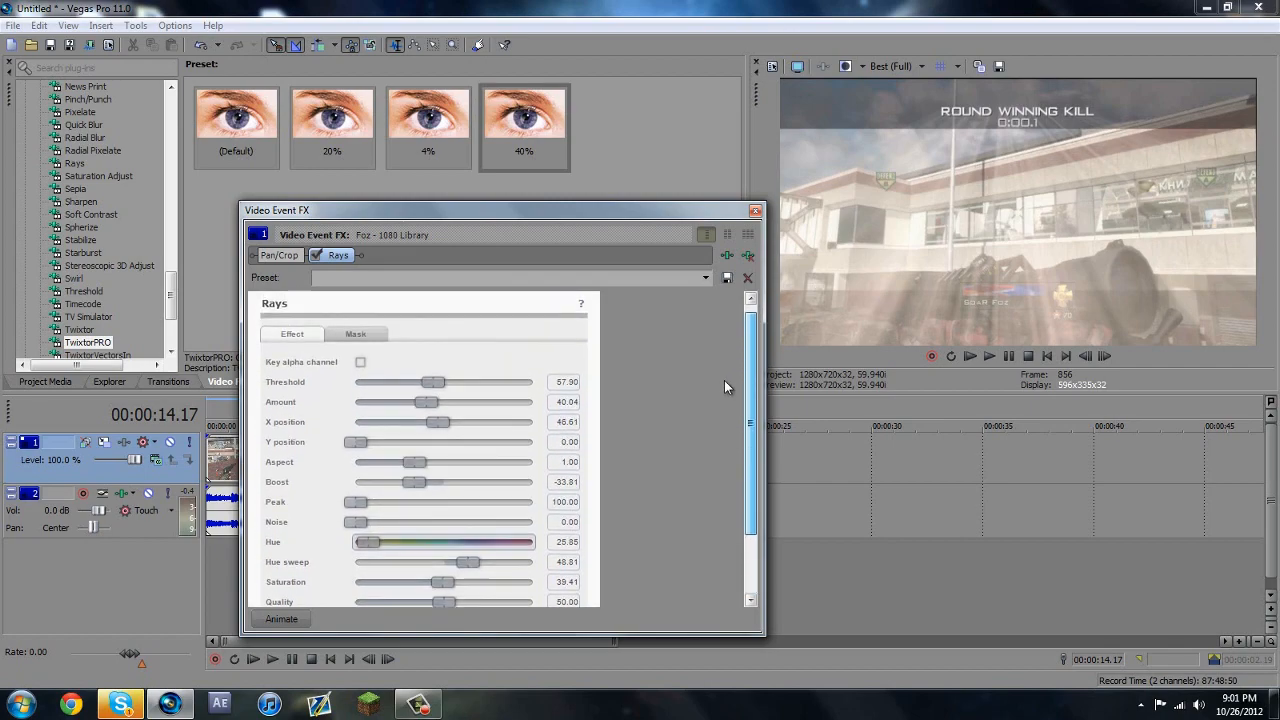
- Set the Rays X position to 41.18 and threshold to 84.71, and close the event's effects
drag(435, 379, 432, 427)
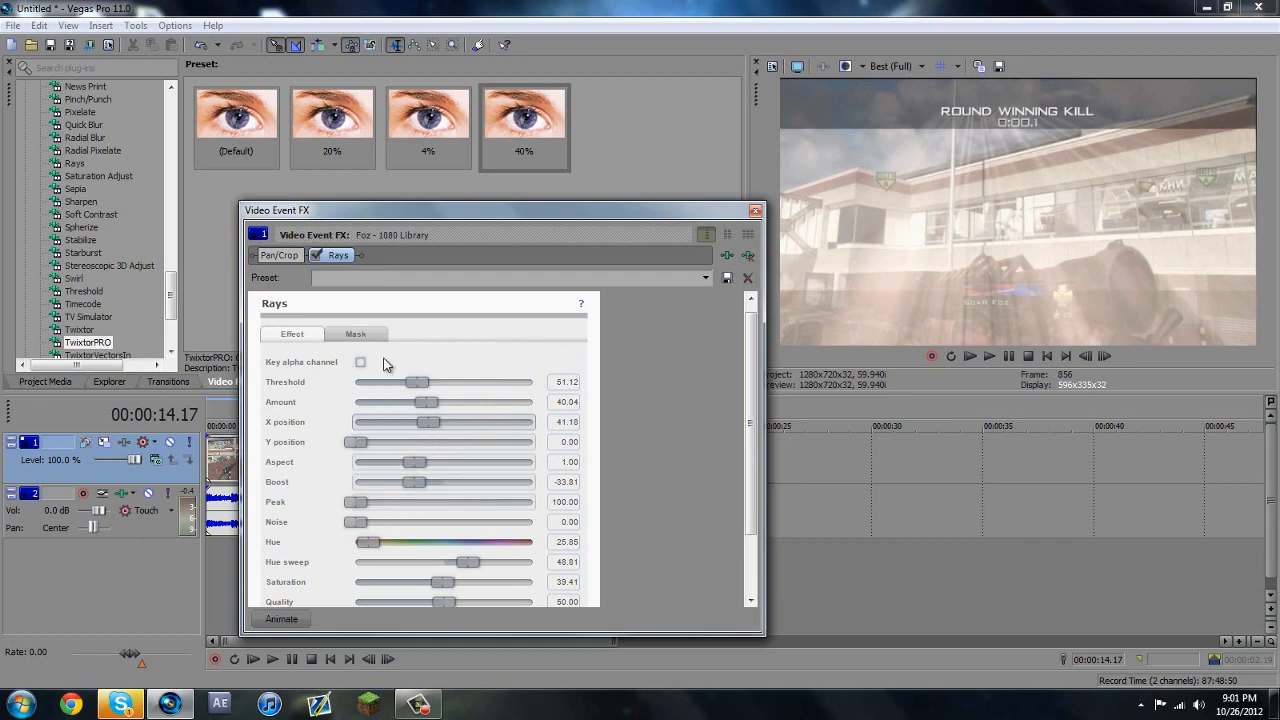
click(357, 334)
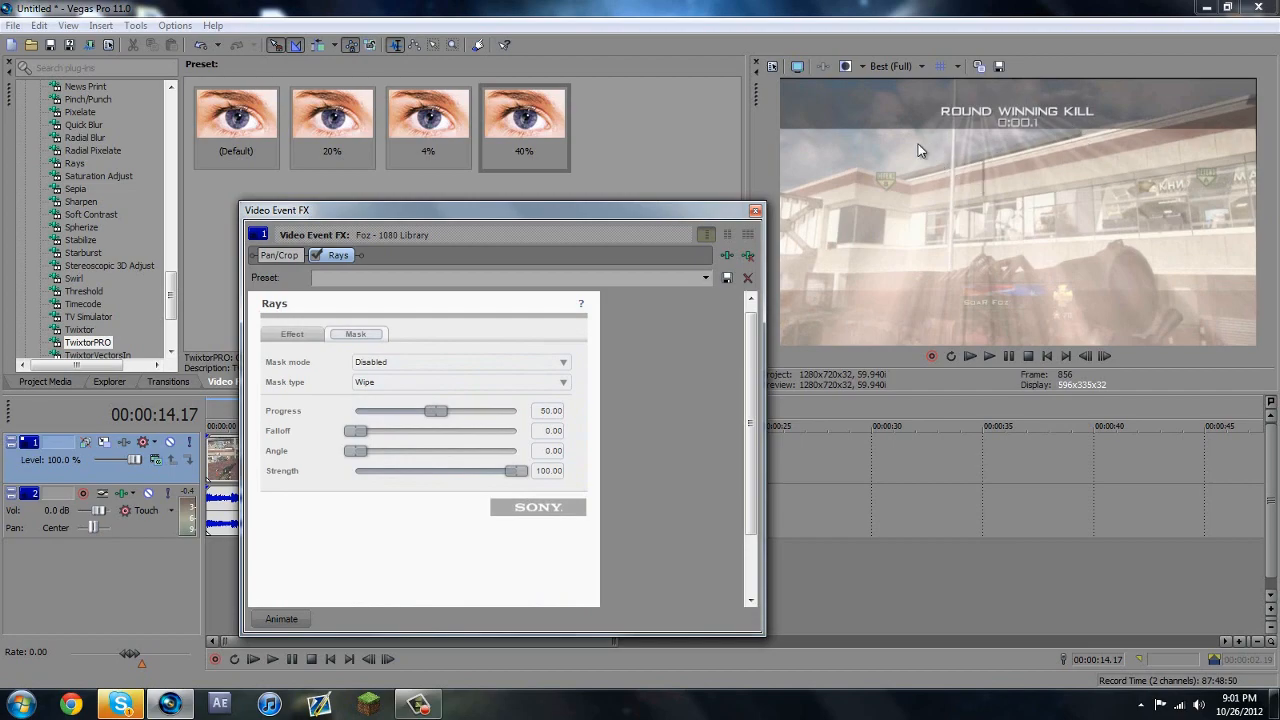
click(290, 338)
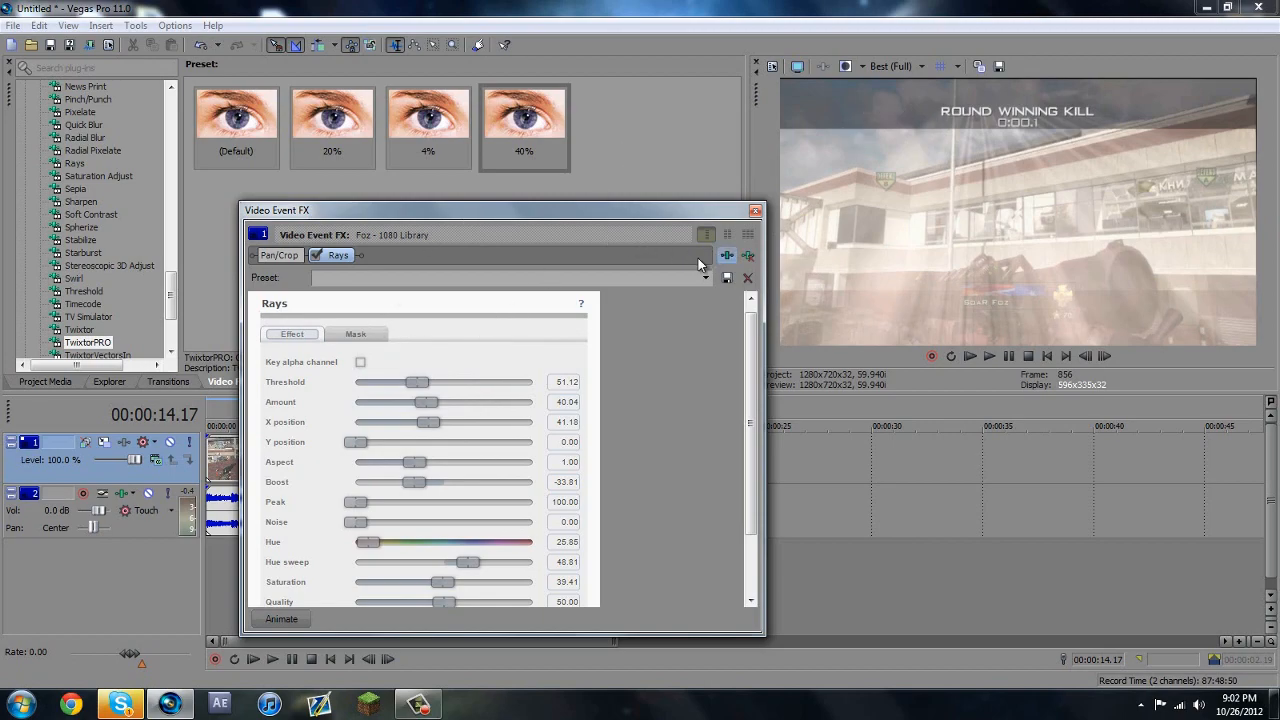
mouse_move(417, 382)
mouse_down()
mouse_move(529, 378)
mouse_move(424, 392)
mouse_up()
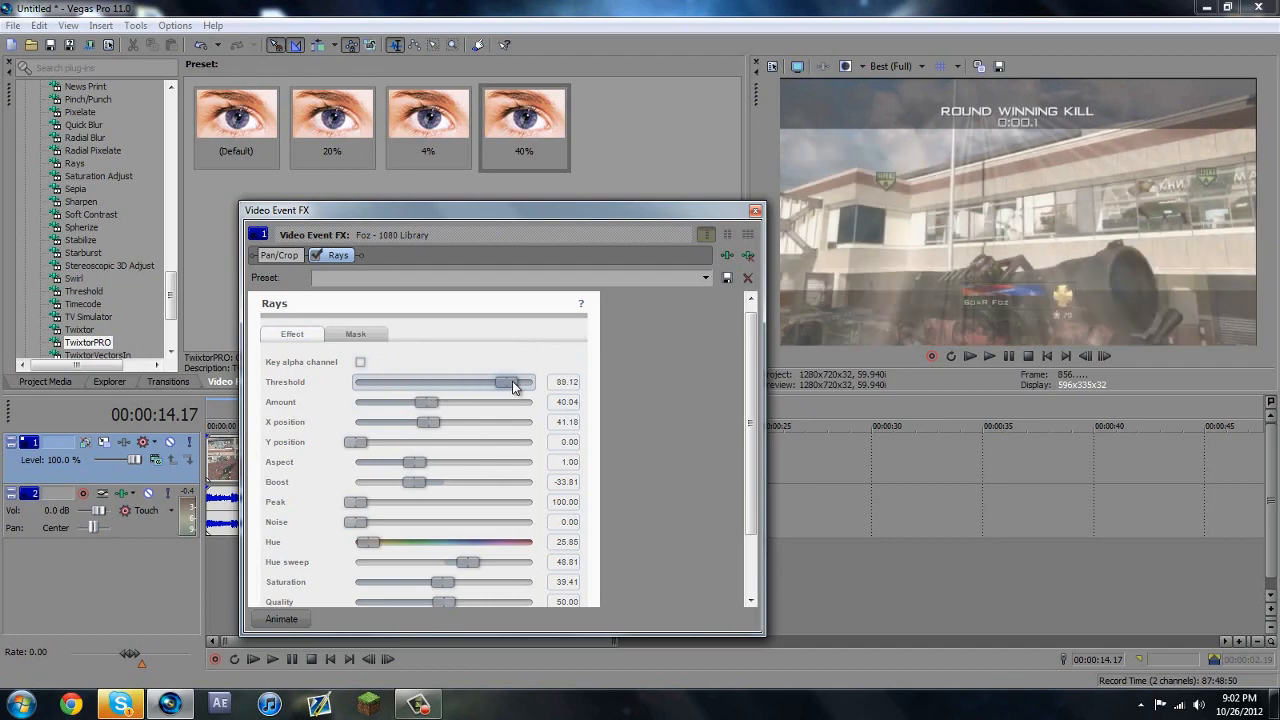
drag(512, 386, 498, 383)
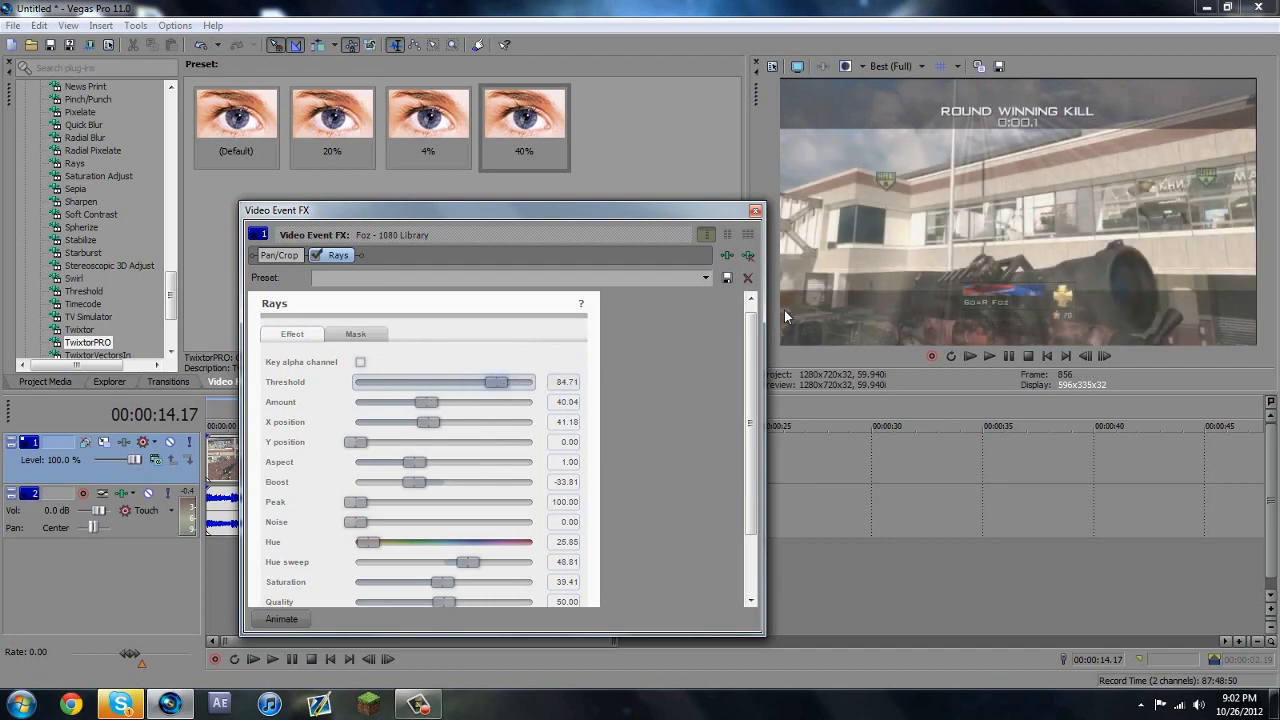
click(755, 210)
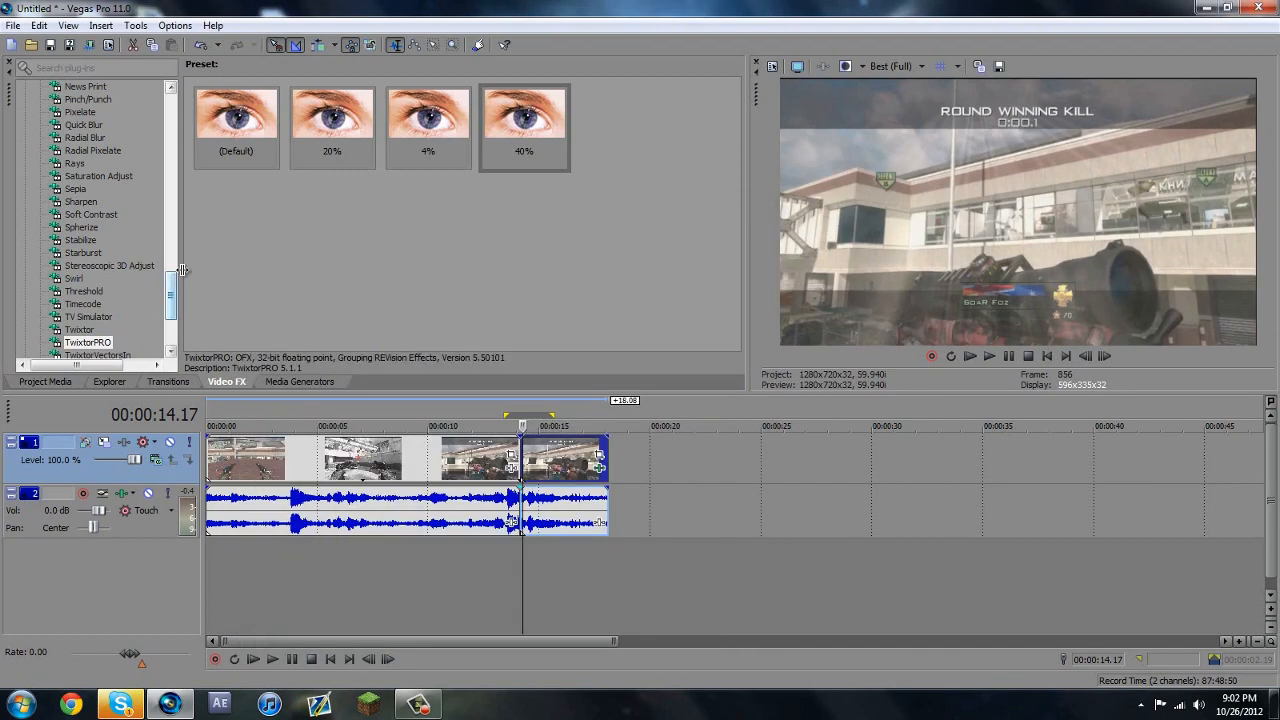
- Apply the default Magic Bullet Looks preset to the video event after the split and open its look for editing
drag(171, 300, 172, 190)
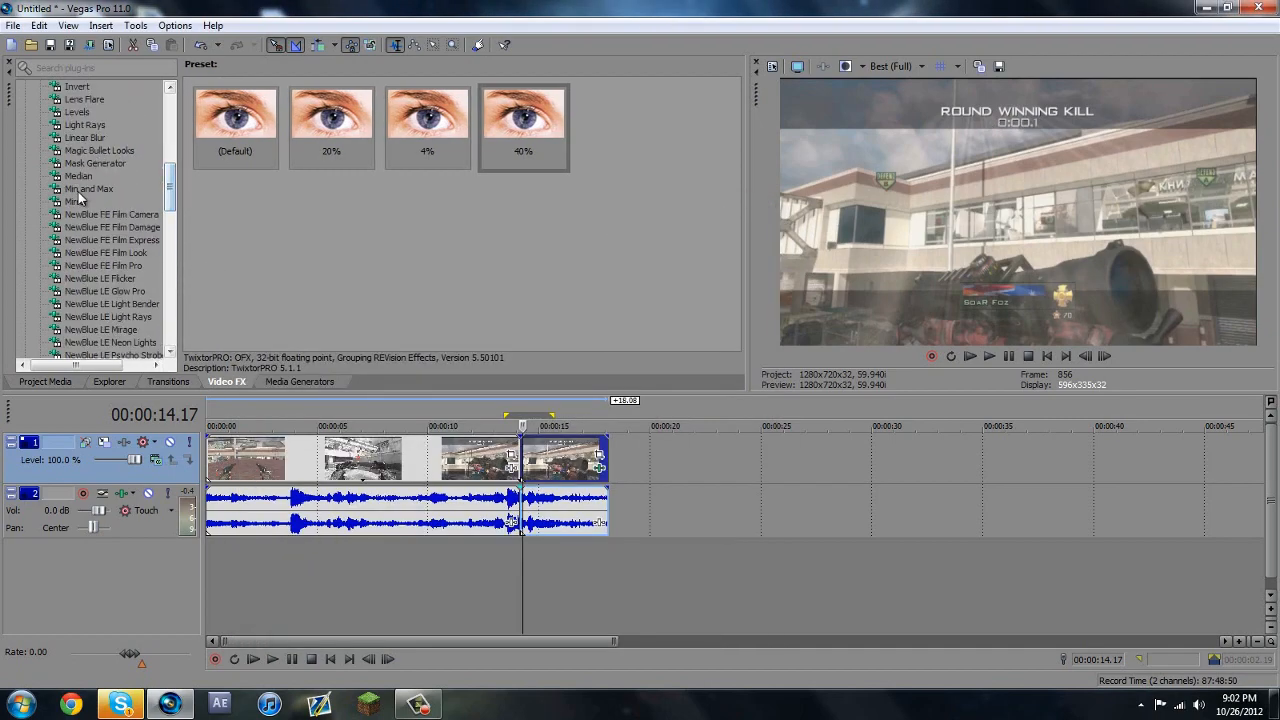
click(99, 153)
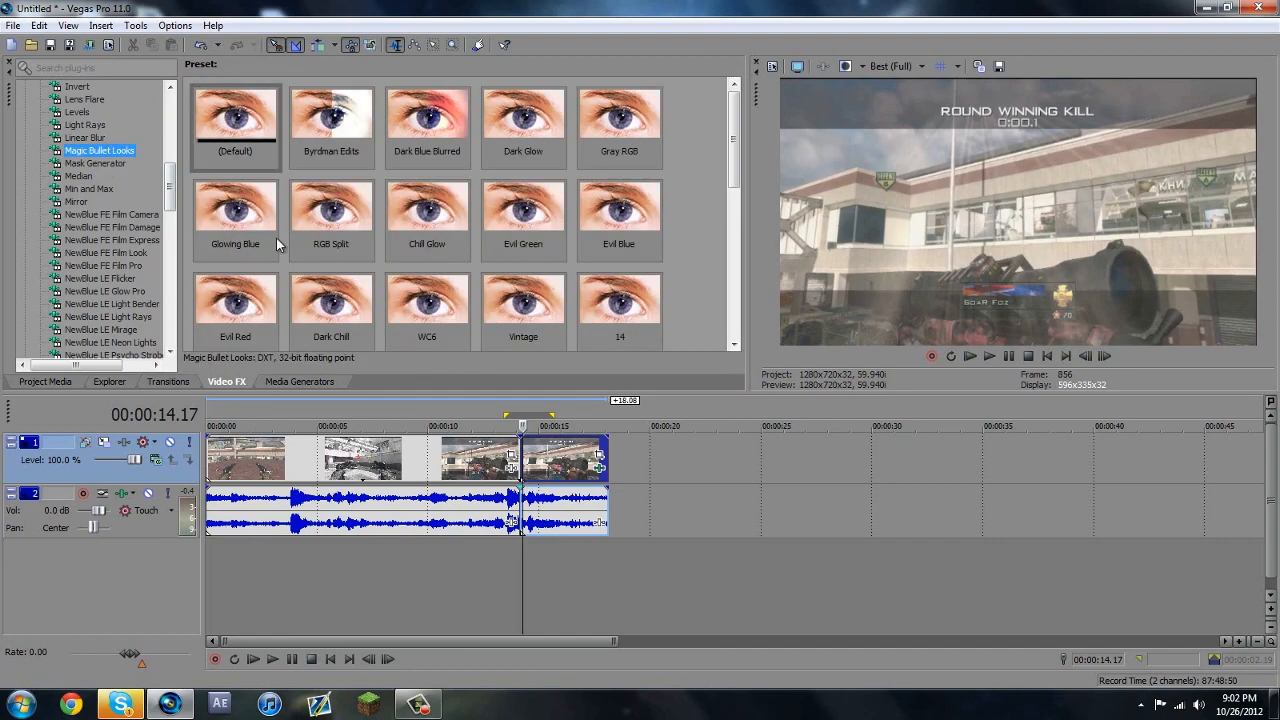
drag(235, 115, 591, 467)
click(277, 319)
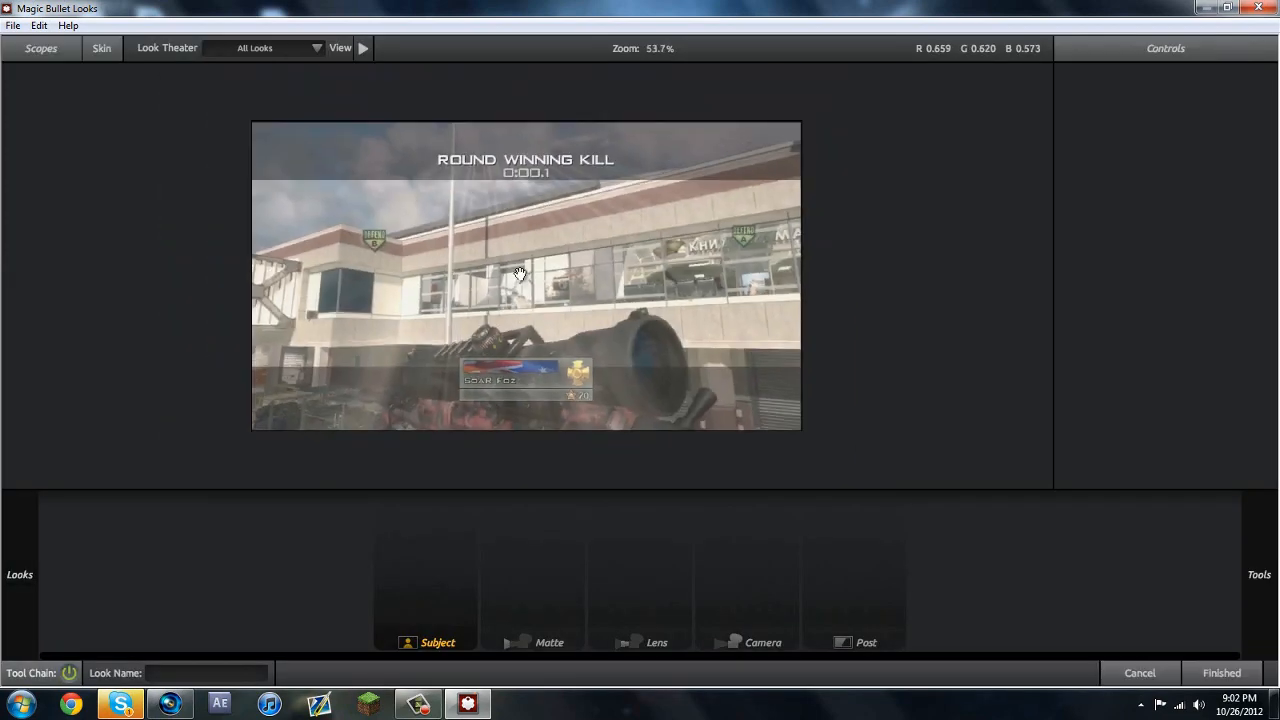
- Add a Spot Exposure lens tool centred at X -7.4%, Y -47.1% over the sky, with radius 0.429
mouse_move(1275, 334)
drag(982, 197, 626, 564)
drag(570, 293, 527, 147)
drag(658, 393, 456, 168)
- Try a yellow color balance on the Spot Exposure, and undo it
drag(1134, 256, 1129, 263)
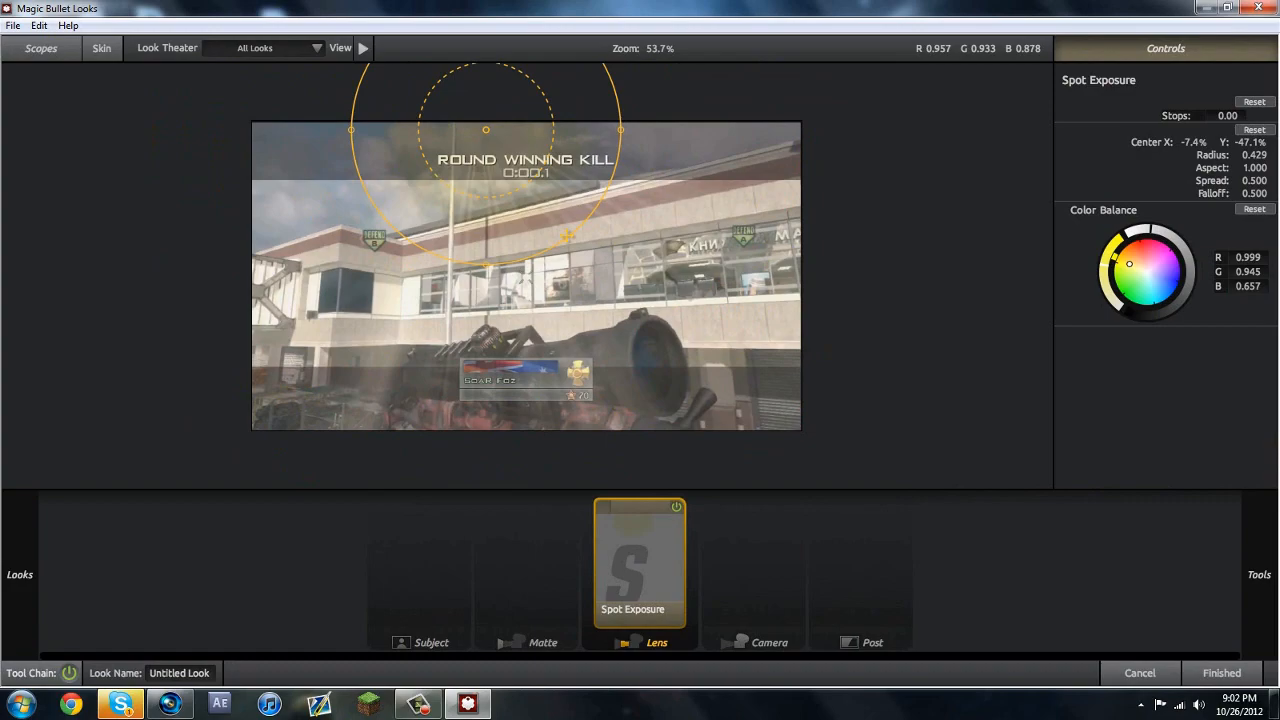
key(ctrl+z)
key(ctrl+z)
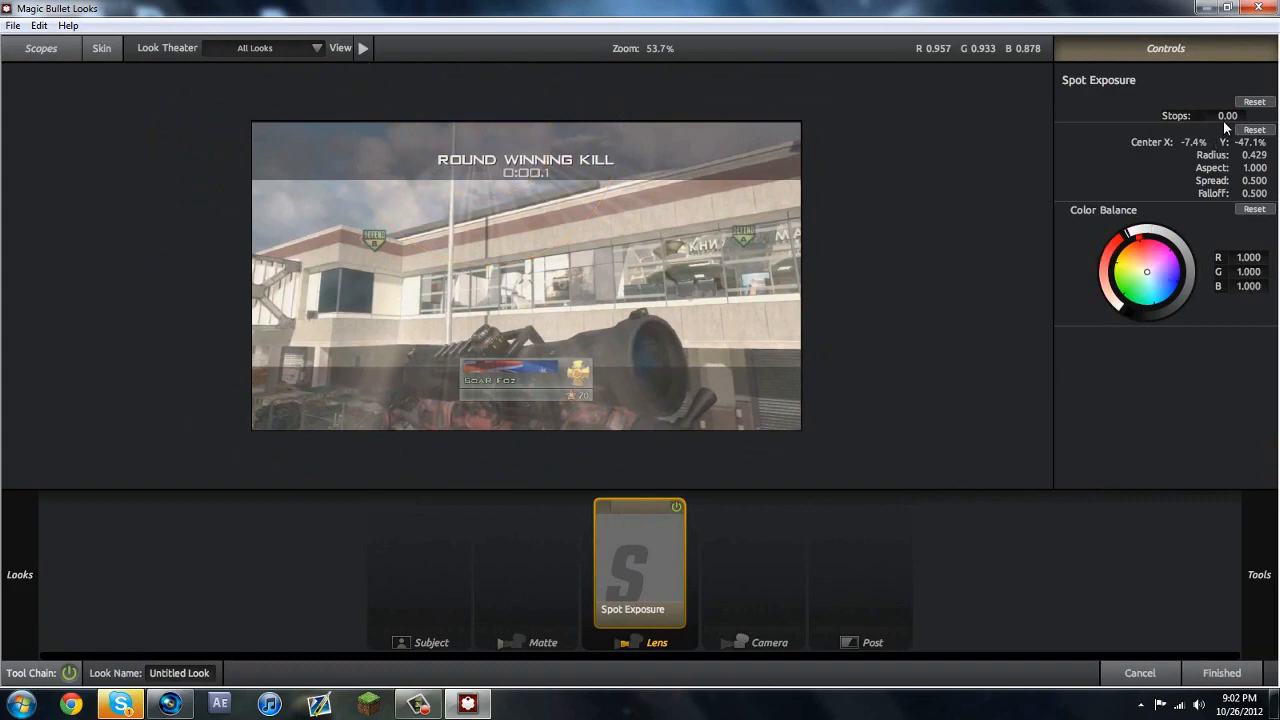
- Set the Spot Exposure stops to +1.00 and apply the look to the event
click(1225, 116)
key(Return)
mouse_move(1237, 116)
mouse_down()
mouse_move(1193, 119)
mouse_move(1228, 117)
mouse_up()
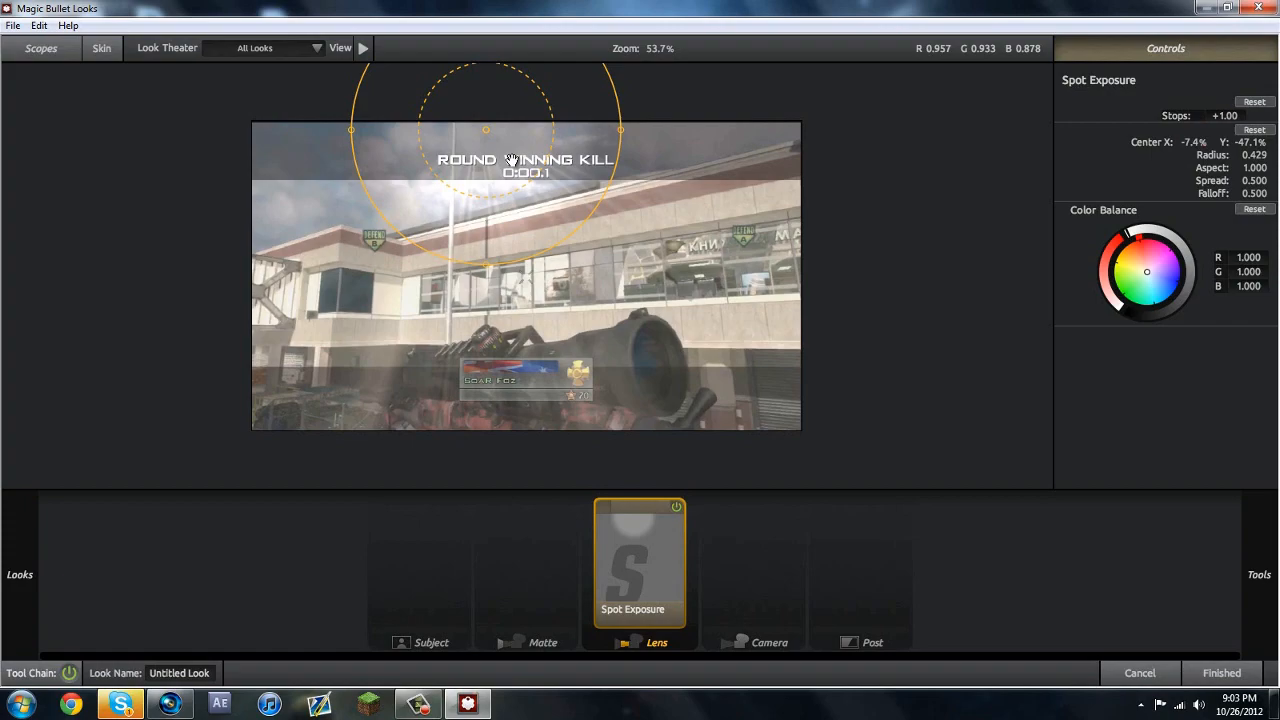
click(1195, 672)
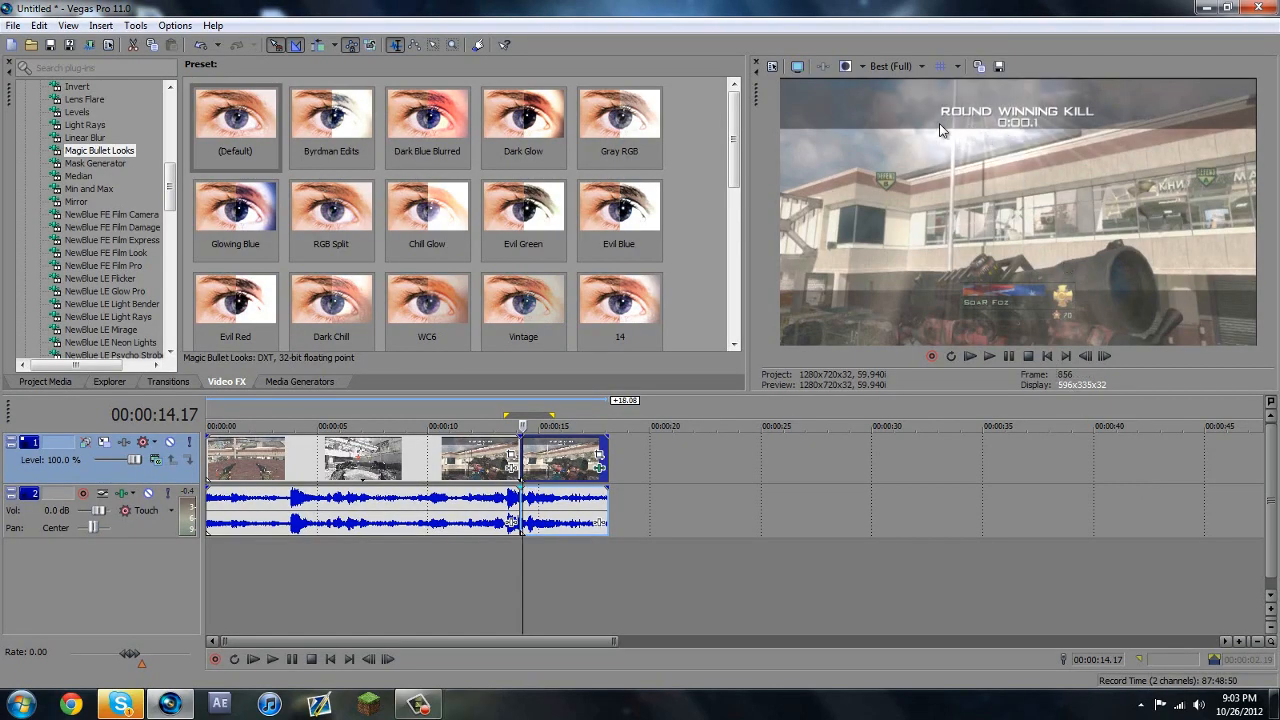
- Reopen the event's look, enlarge the Spot Exposure circle to reach the lower edge of the frame, and apply it
click(600, 472)
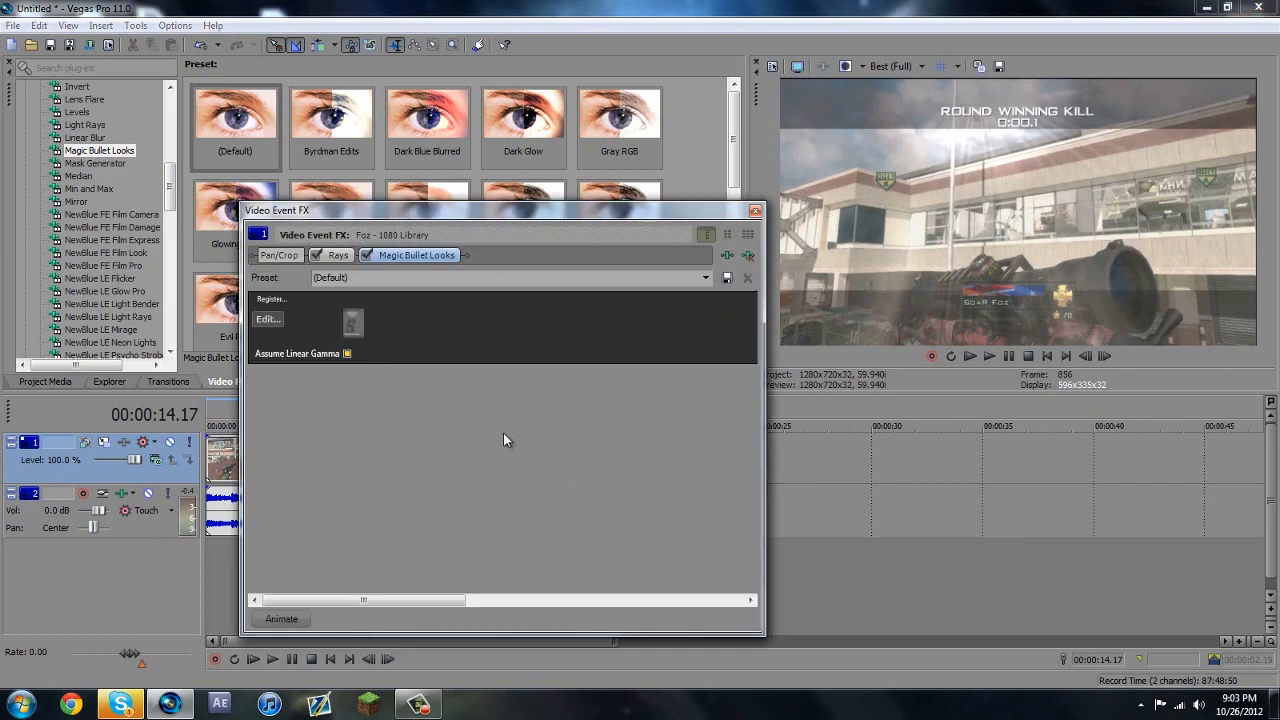
click(260, 320)
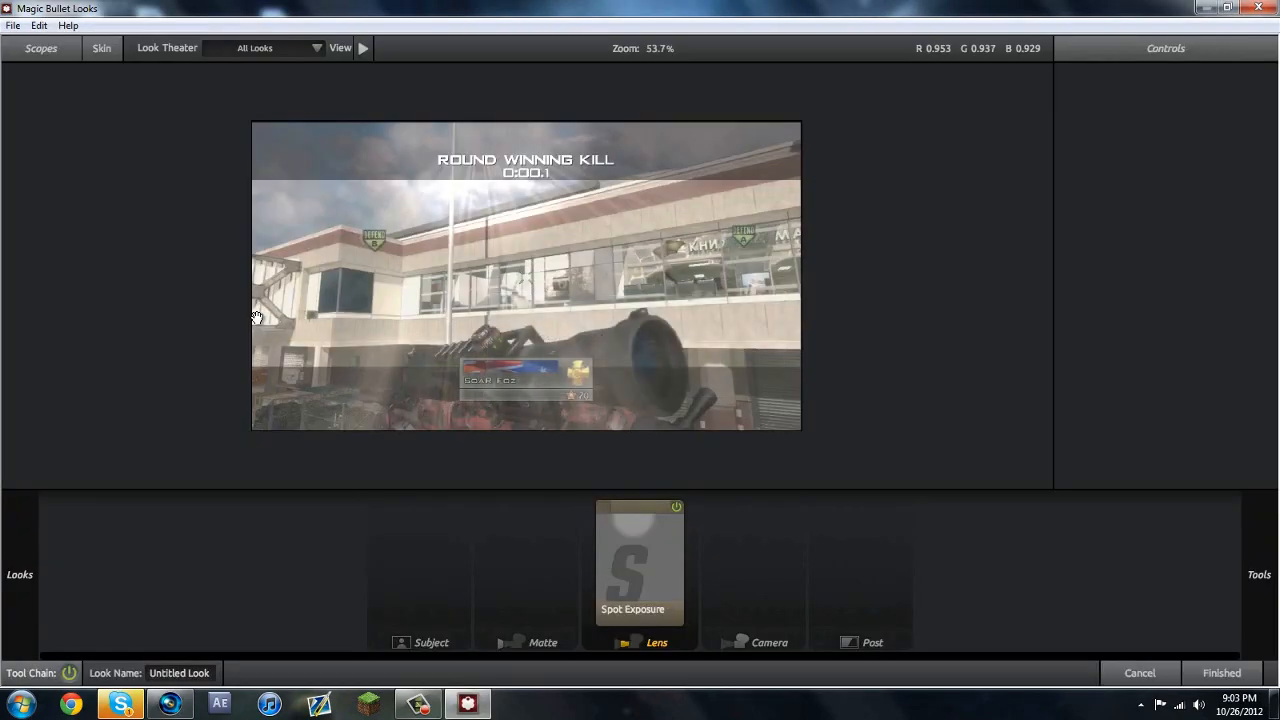
click(646, 550)
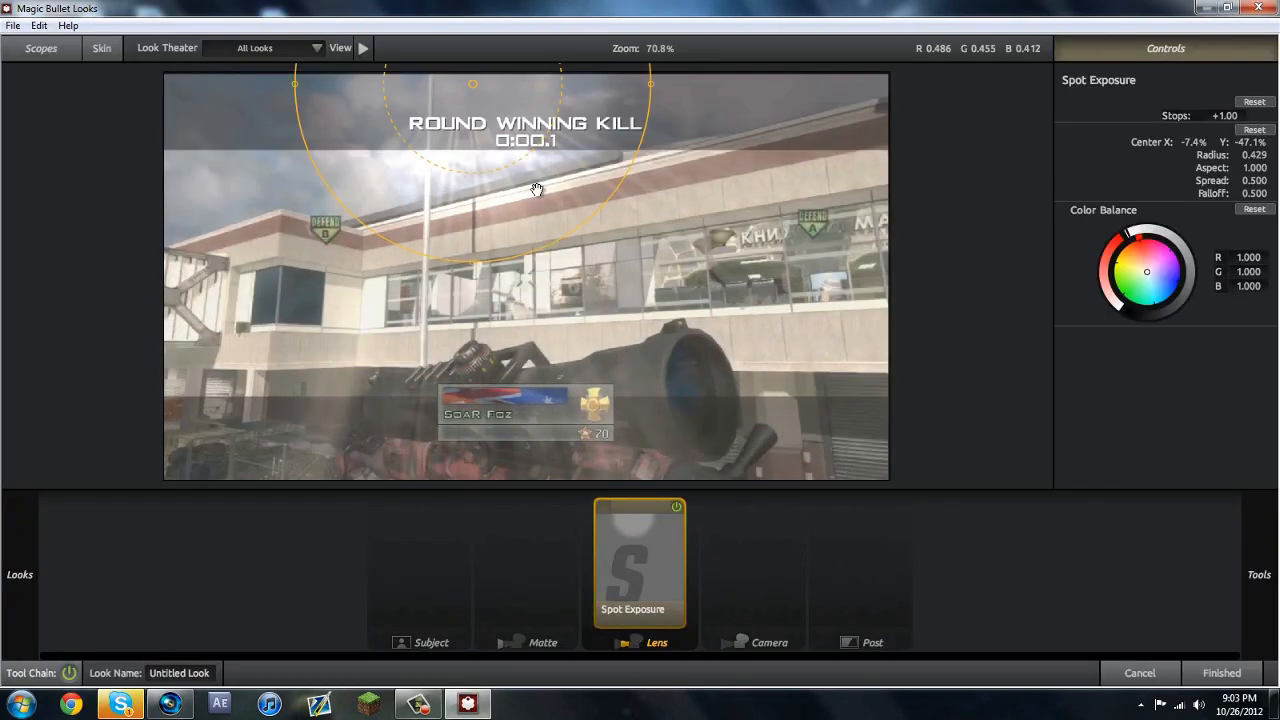
drag(630, 255, 782, 330)
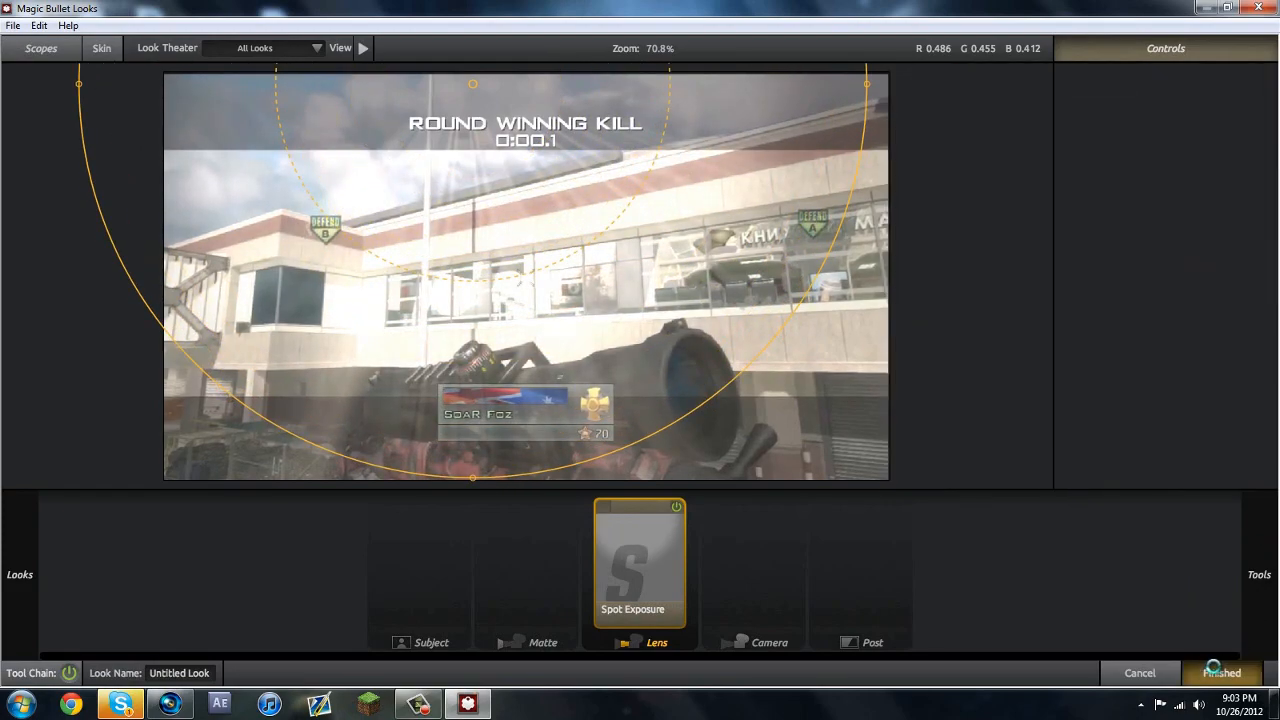
click(1222, 672)
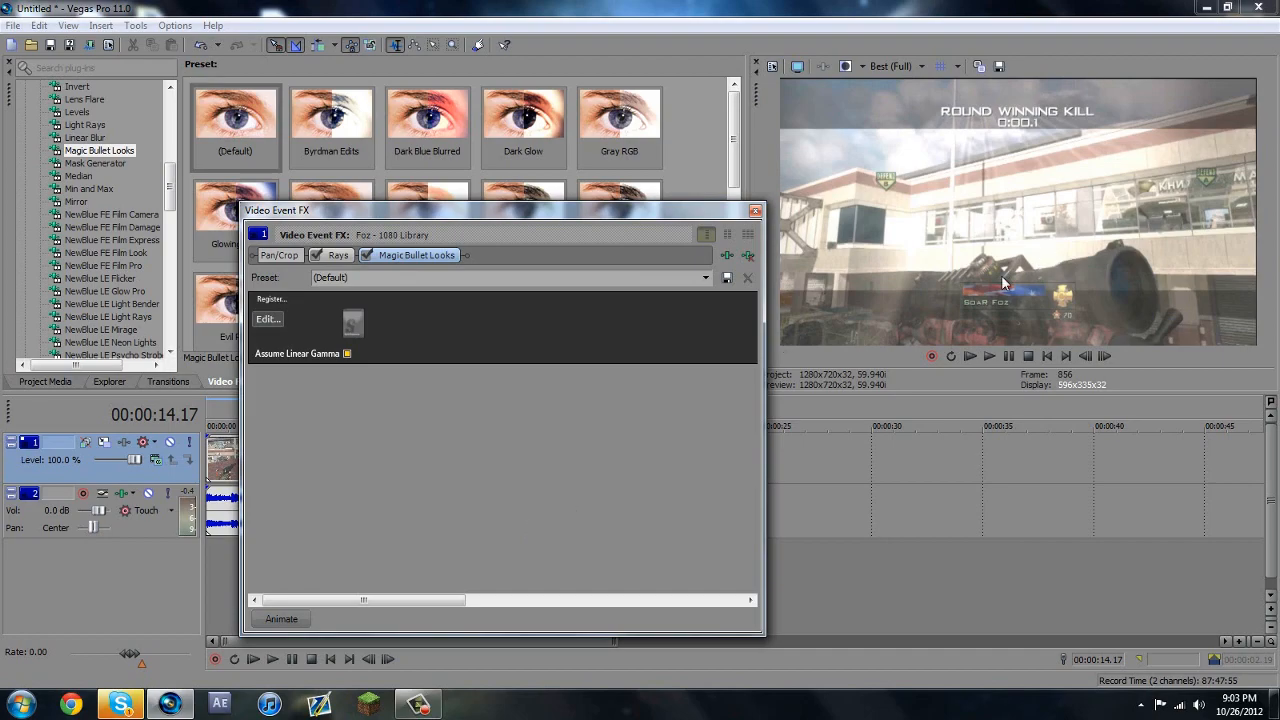
click(755, 213)
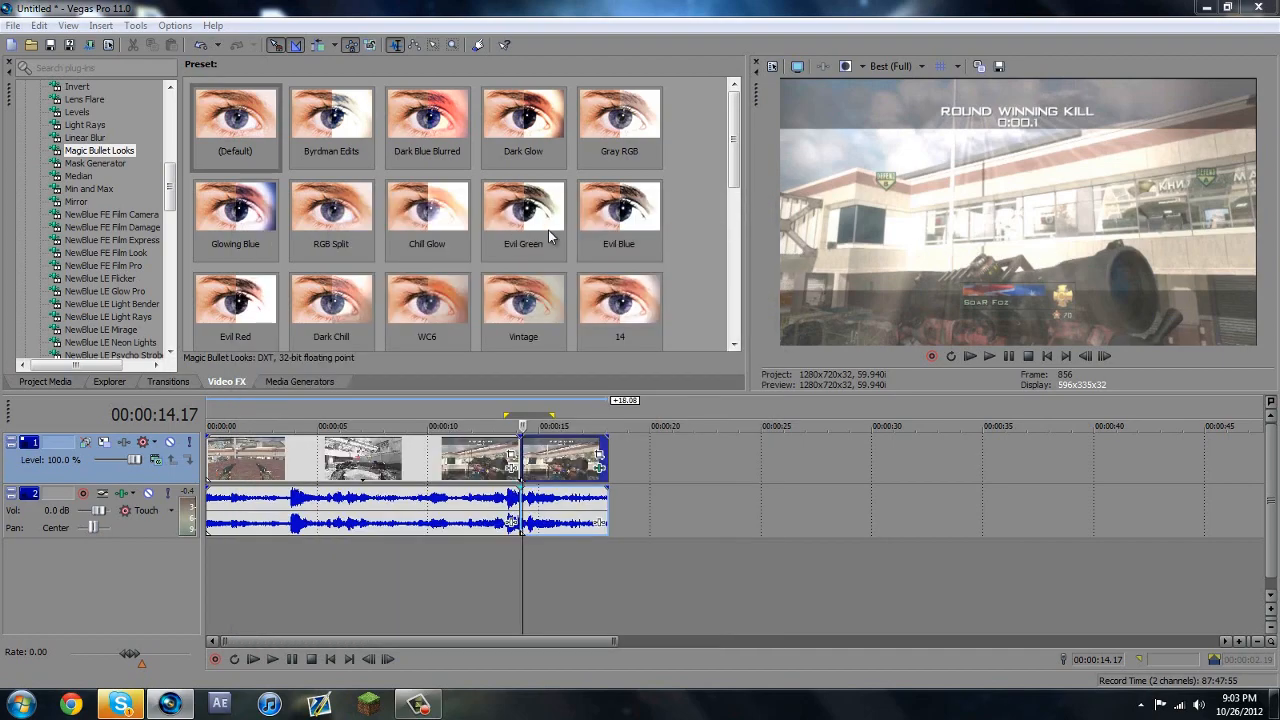
- Add the Dark Glow preset of Magic Bullet Looks to the event and lower the Rays threshold to about 65
click(542, 470)
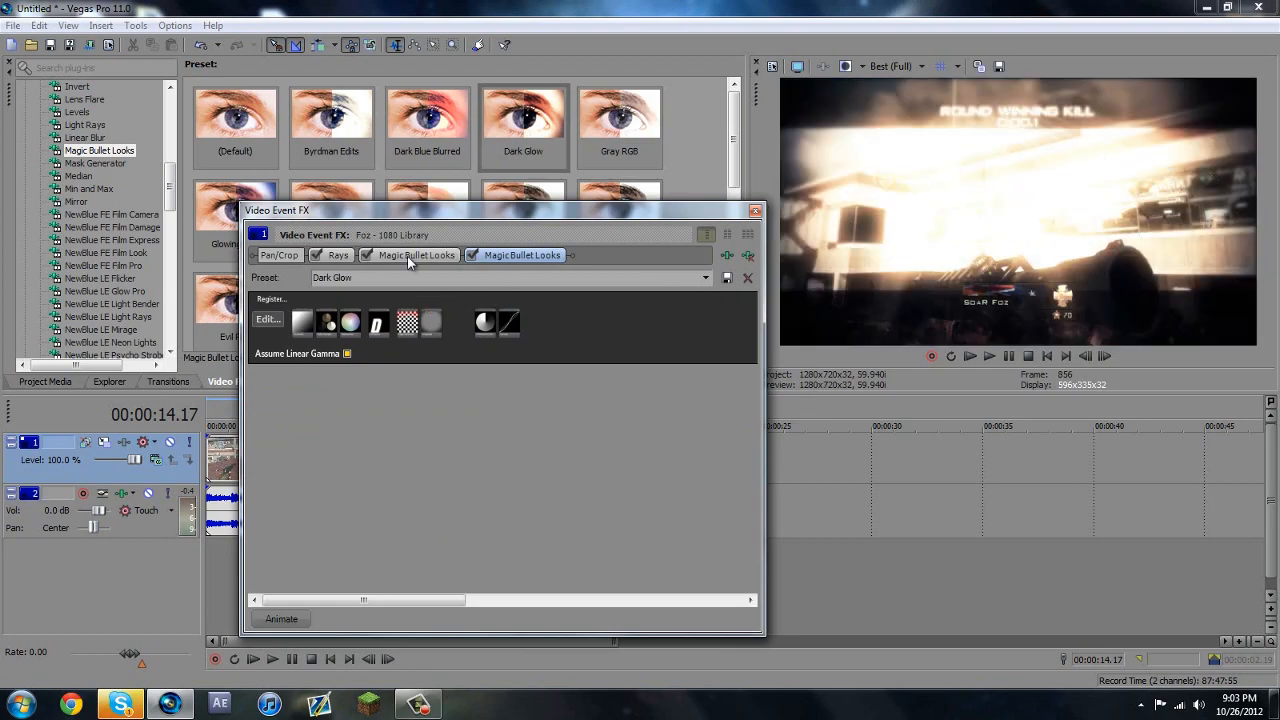
click(338, 256)
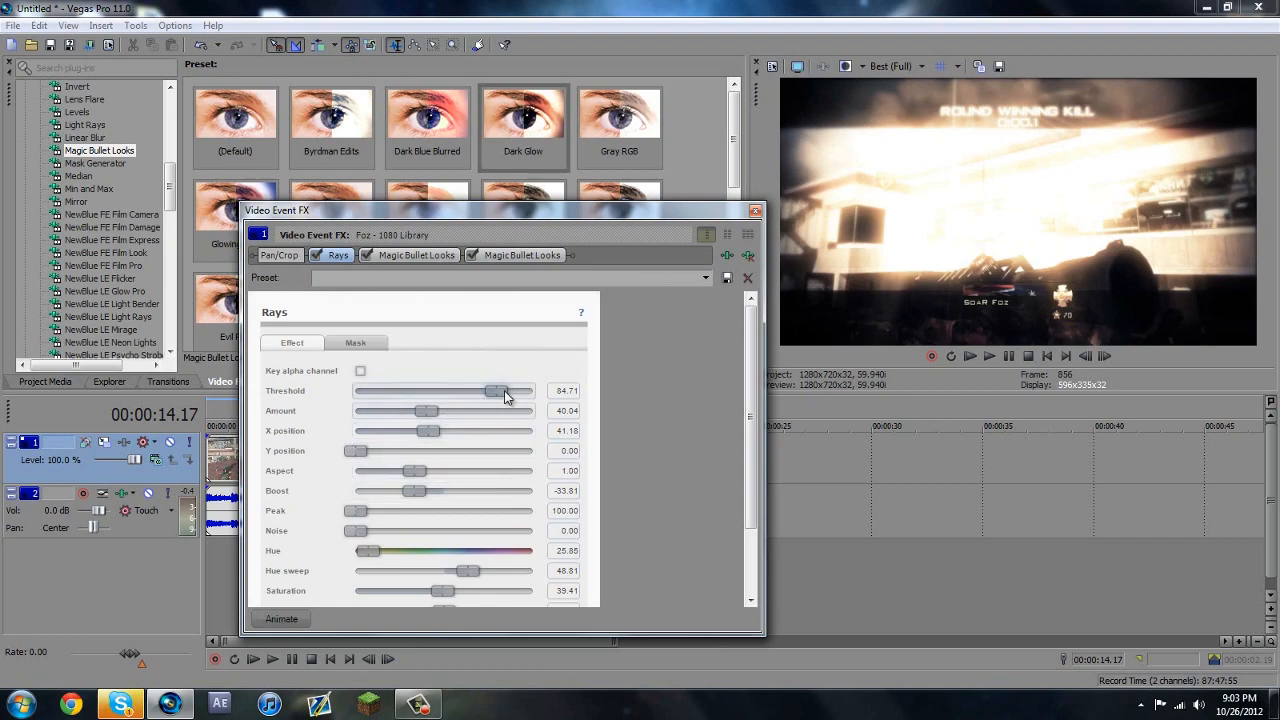
drag(461, 394, 457, 394)
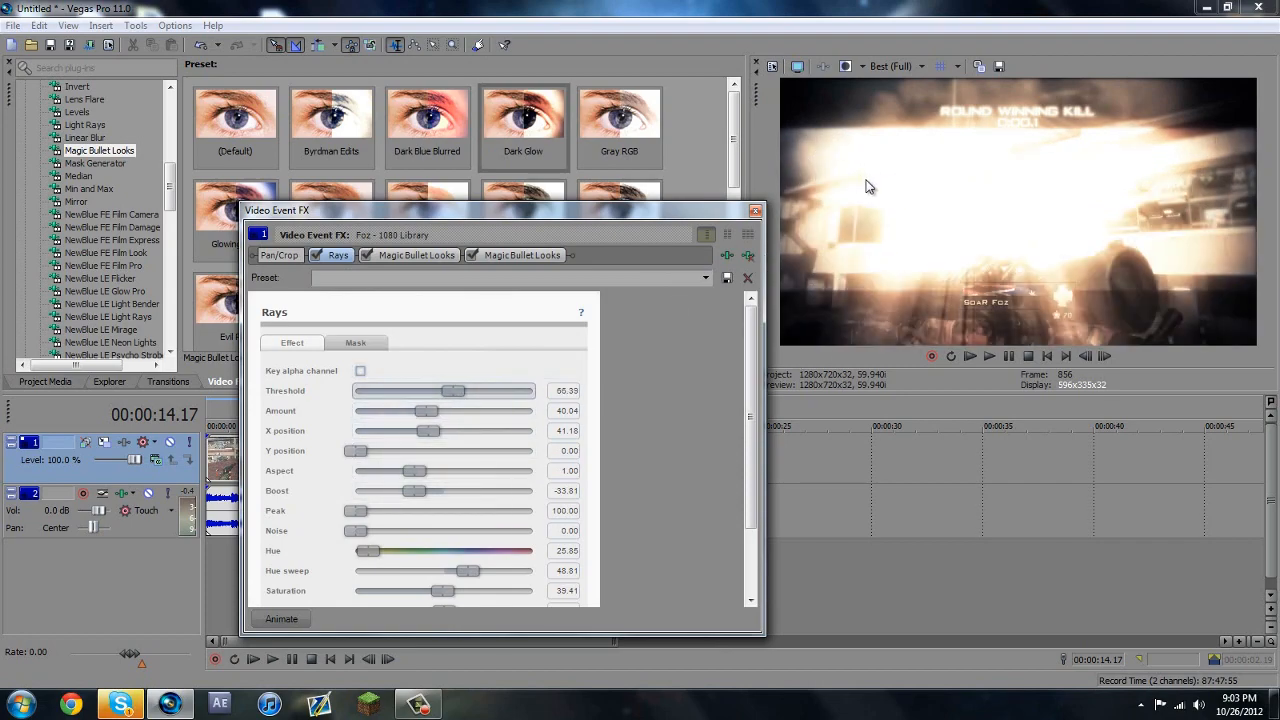
- Remove Rays and both Magic Bullet Looks effects from the video event after the split
click(745, 255)
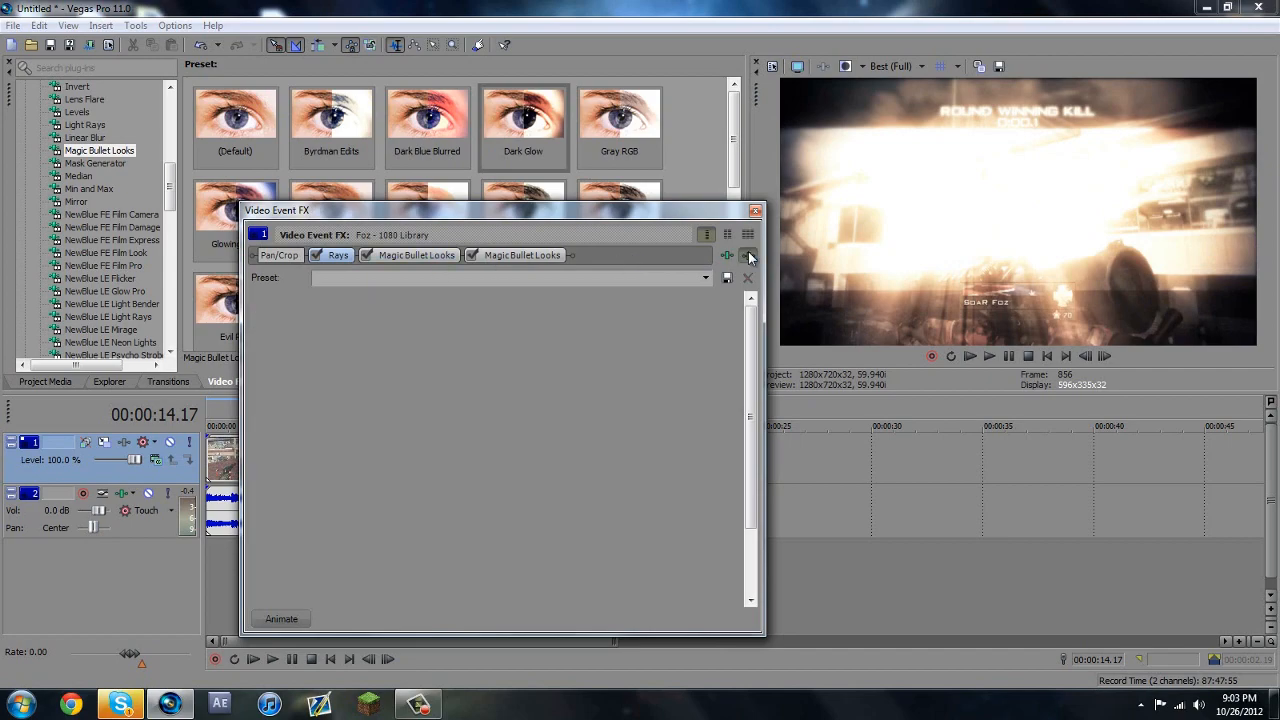
click(746, 255)
click(747, 254)
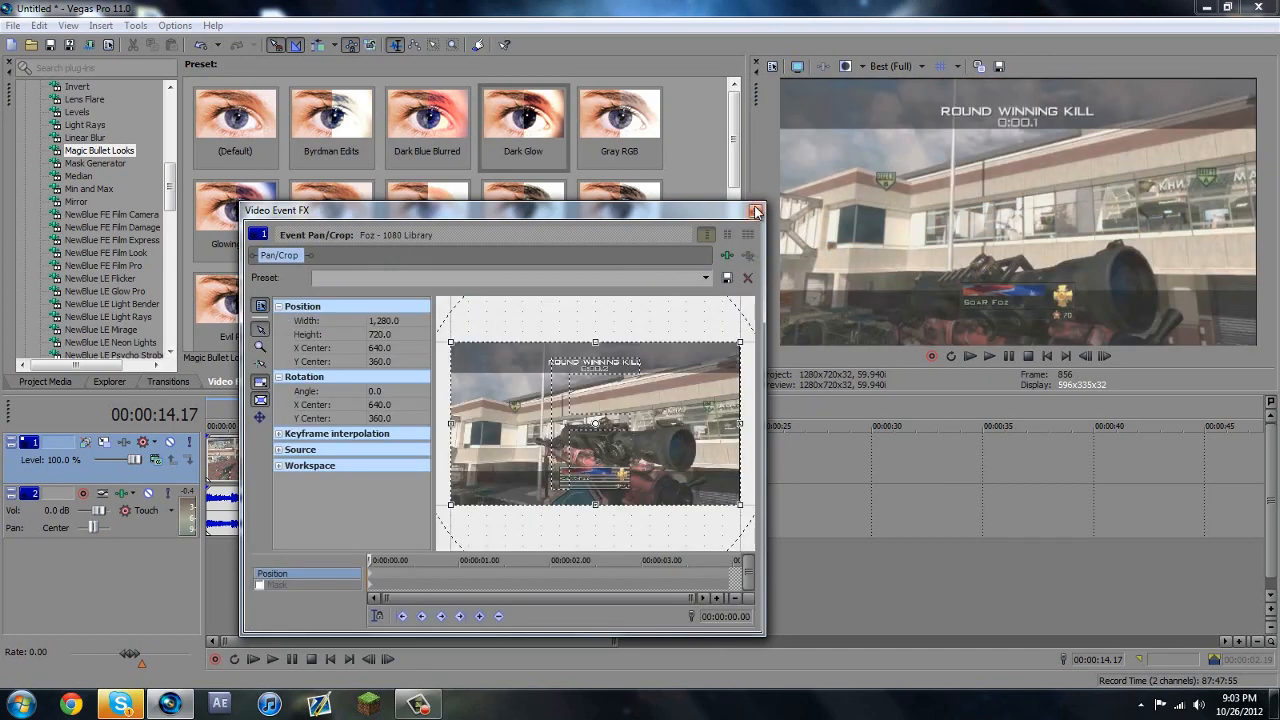
click(755, 210)
- Step frame by frame through the clip from the split at 00:00:14.10 to 00:00:14.21, and return to the split
scroll(737, 487, up, 5)
scroll(736, 487, up, 4)
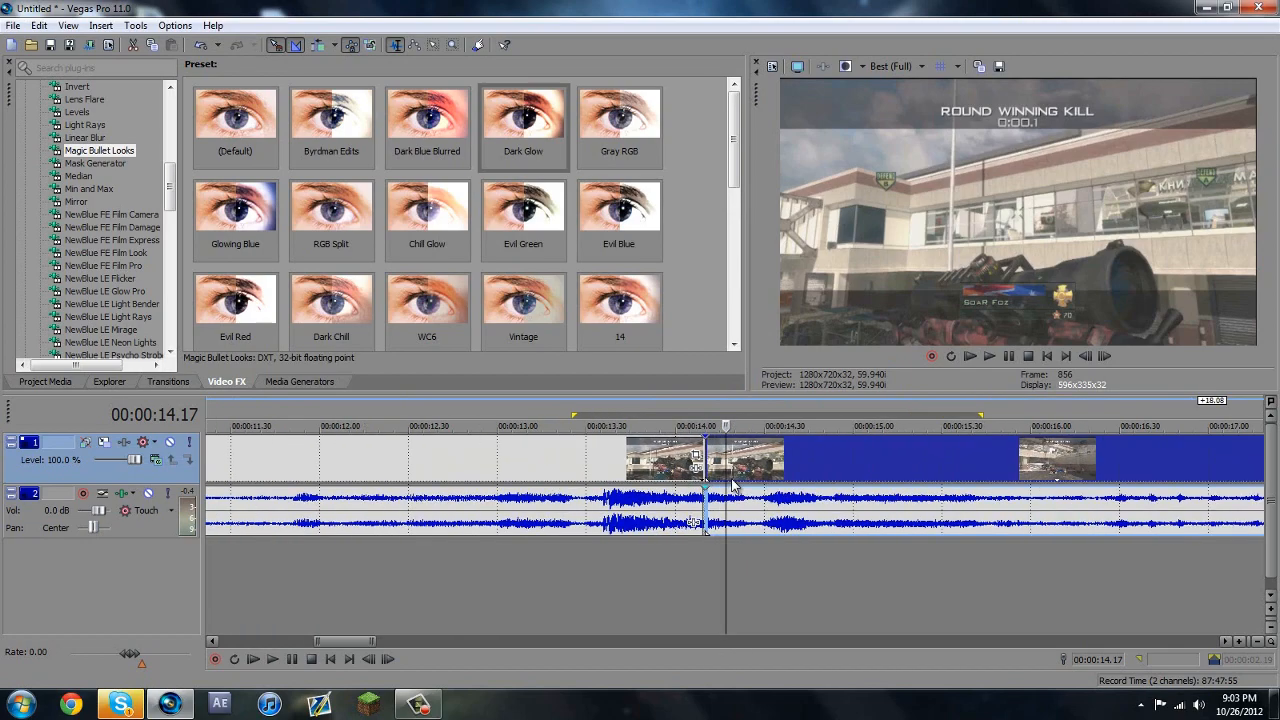
click(697, 463)
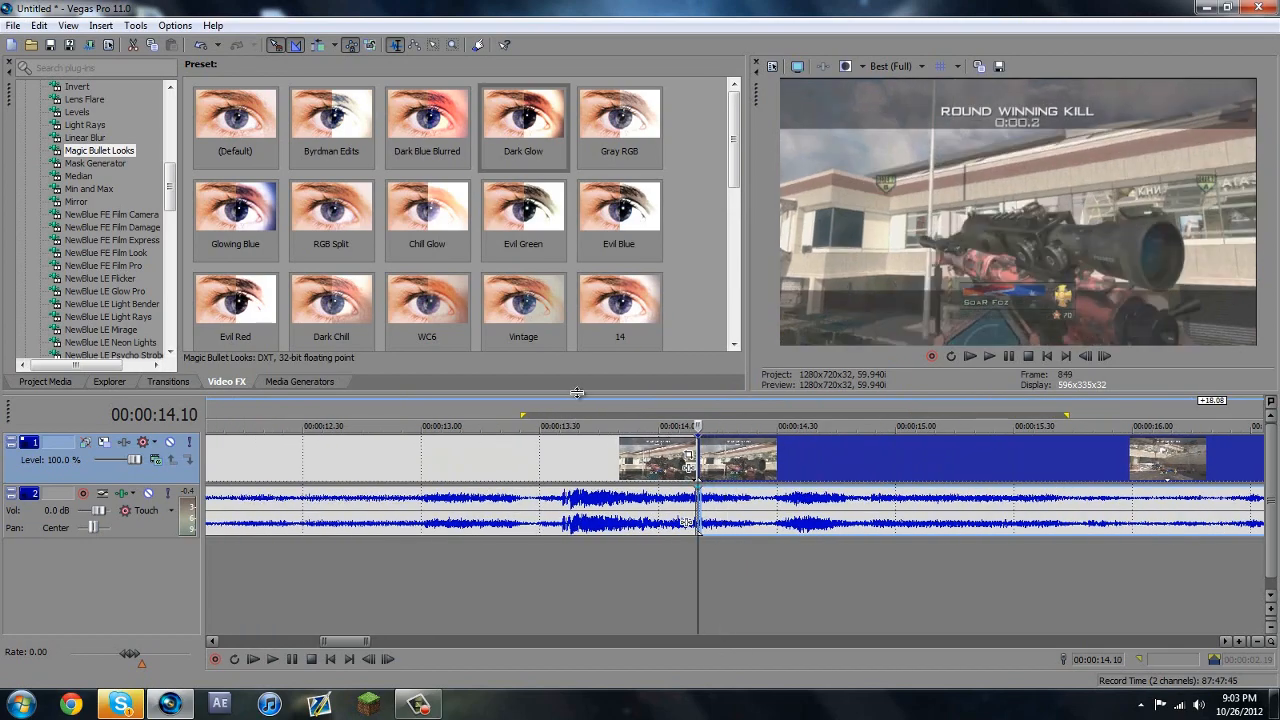
key(Right)
key(Right)
key(Right)
key(Right)
key(Right)
key(Right)
key(Right)
key(Right)
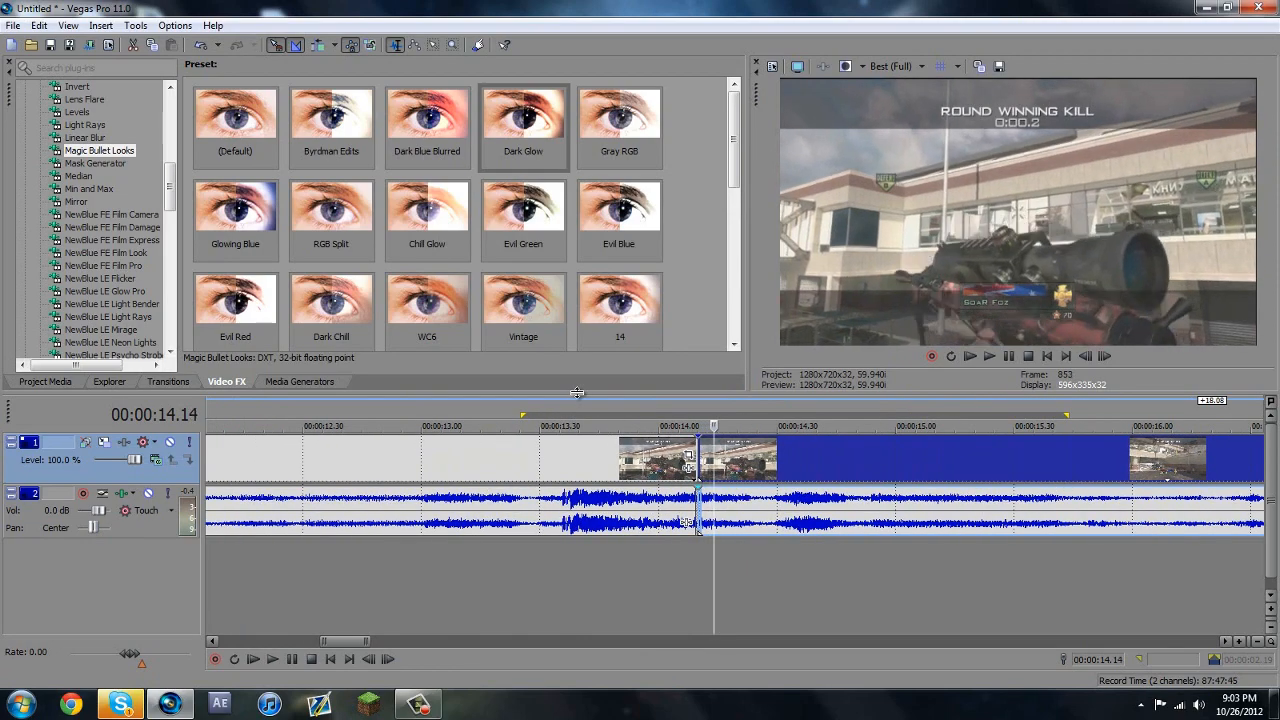
key(Right)
key(Right)
key(Right)
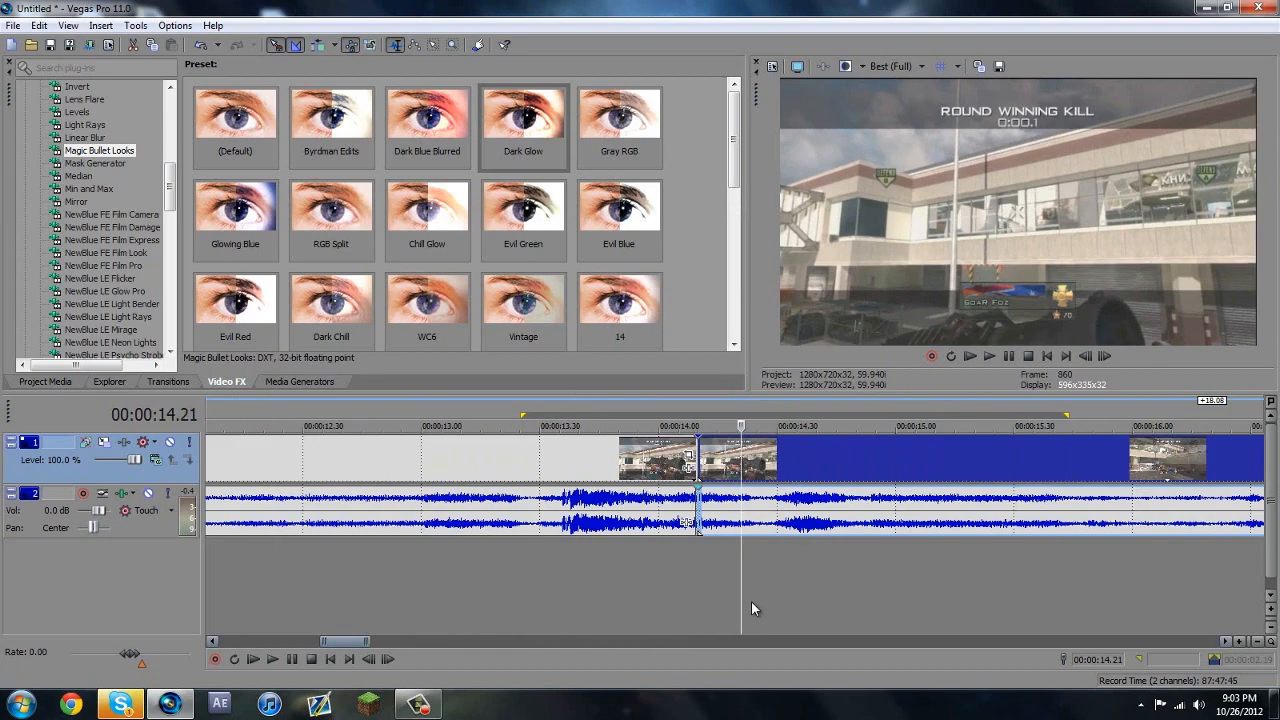
scroll(751, 601, down, 3)
click(712, 455)
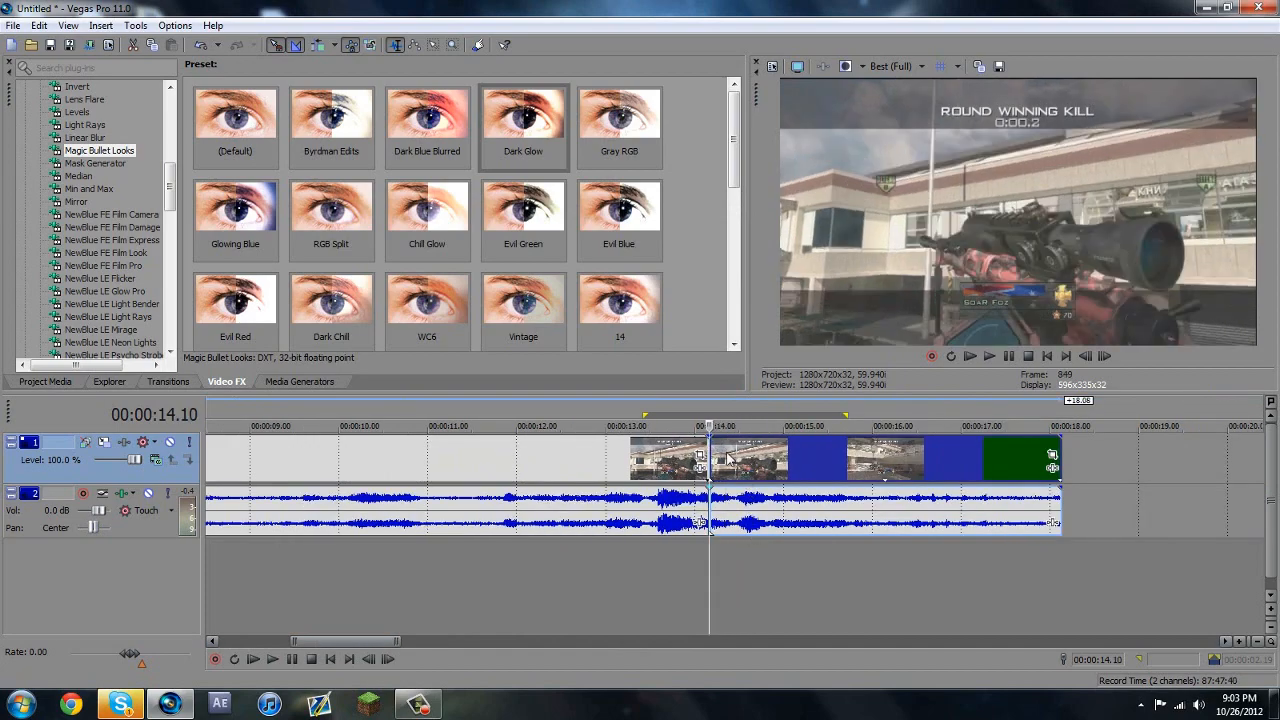
scroll(716, 455, down, 4)
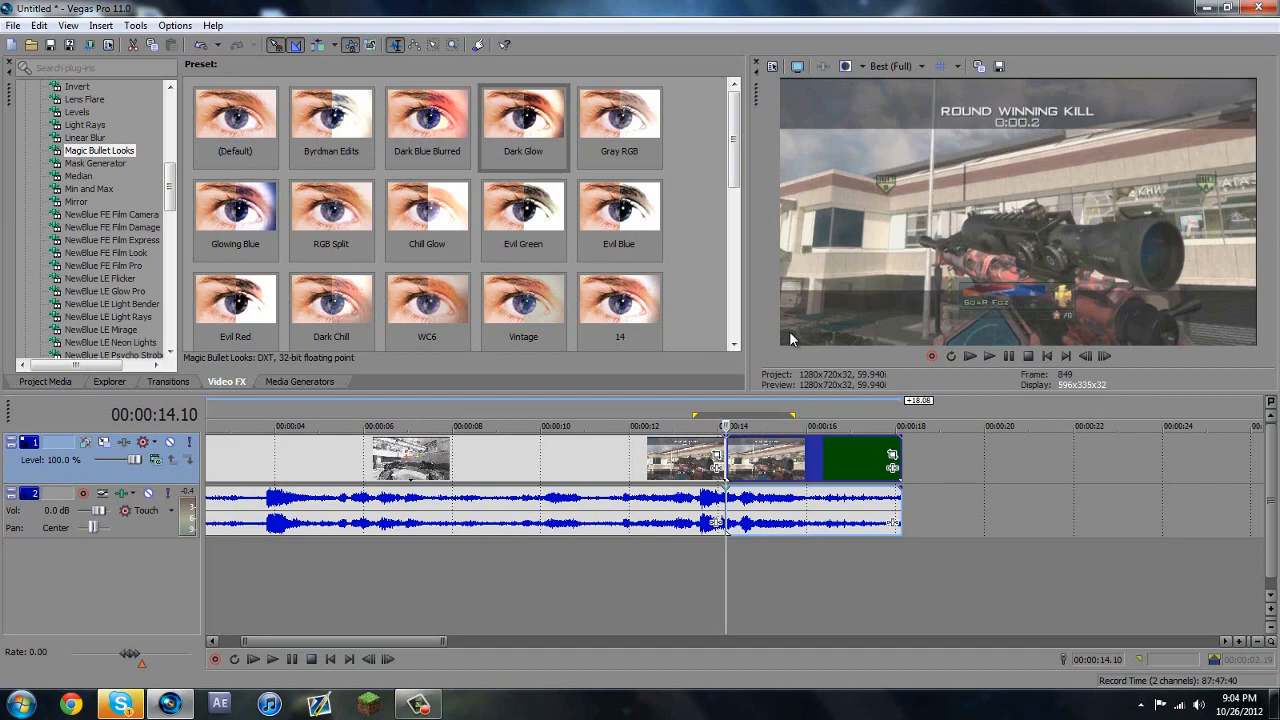
click(418, 704)
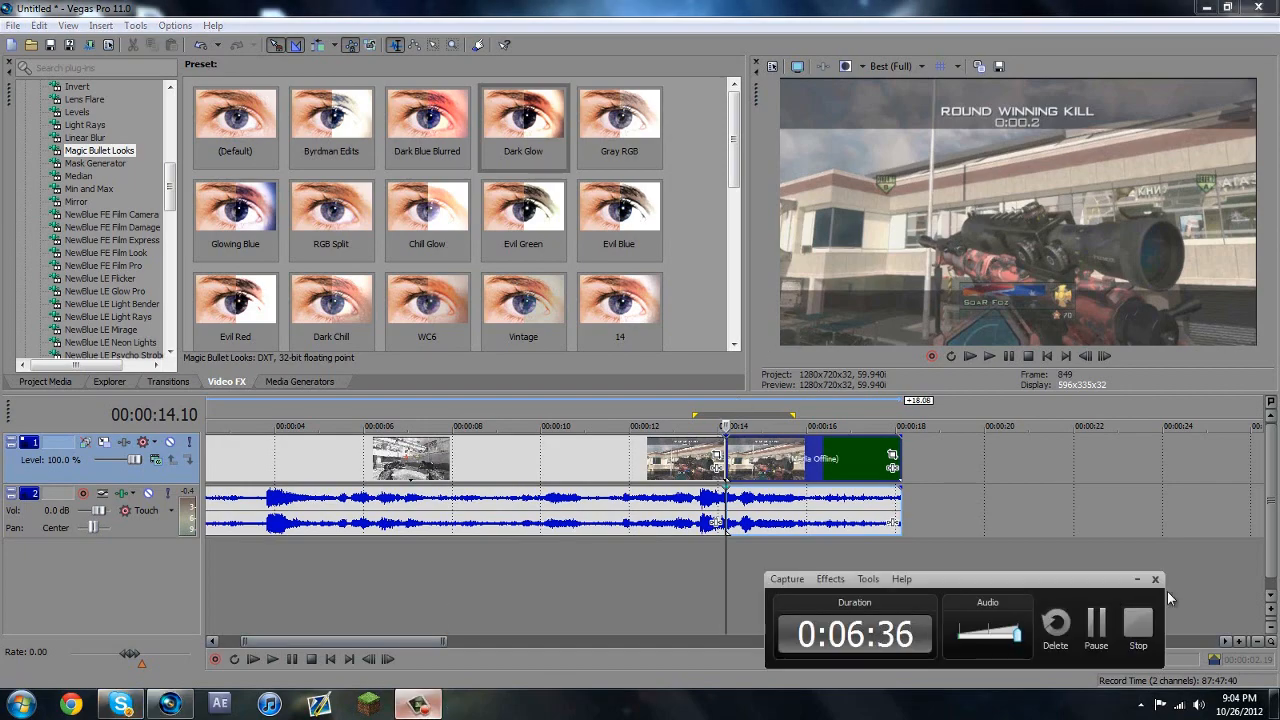
click(1138, 625)
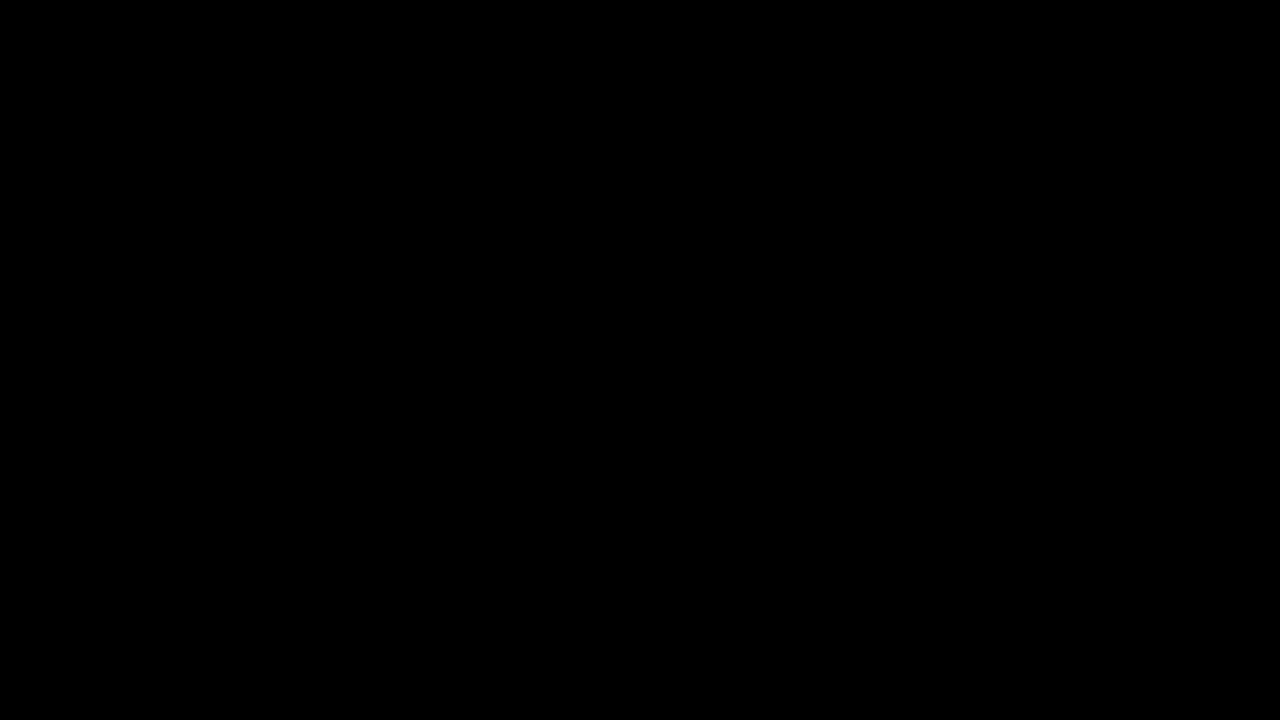